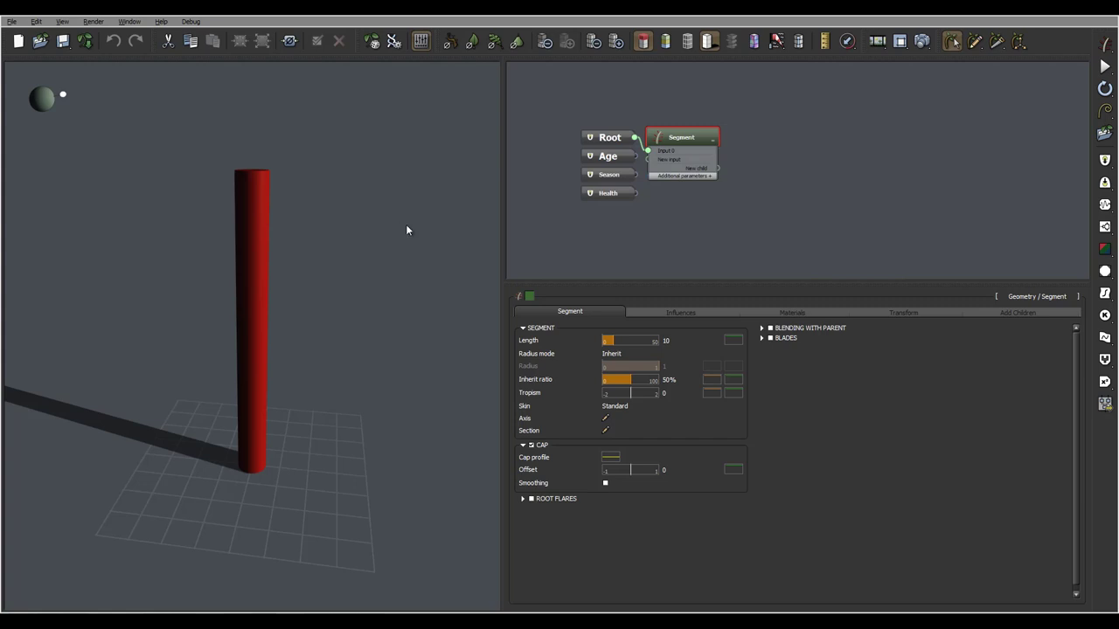
right_drag(406, 224, 383, 215)
scroll(383, 215, down, 2)
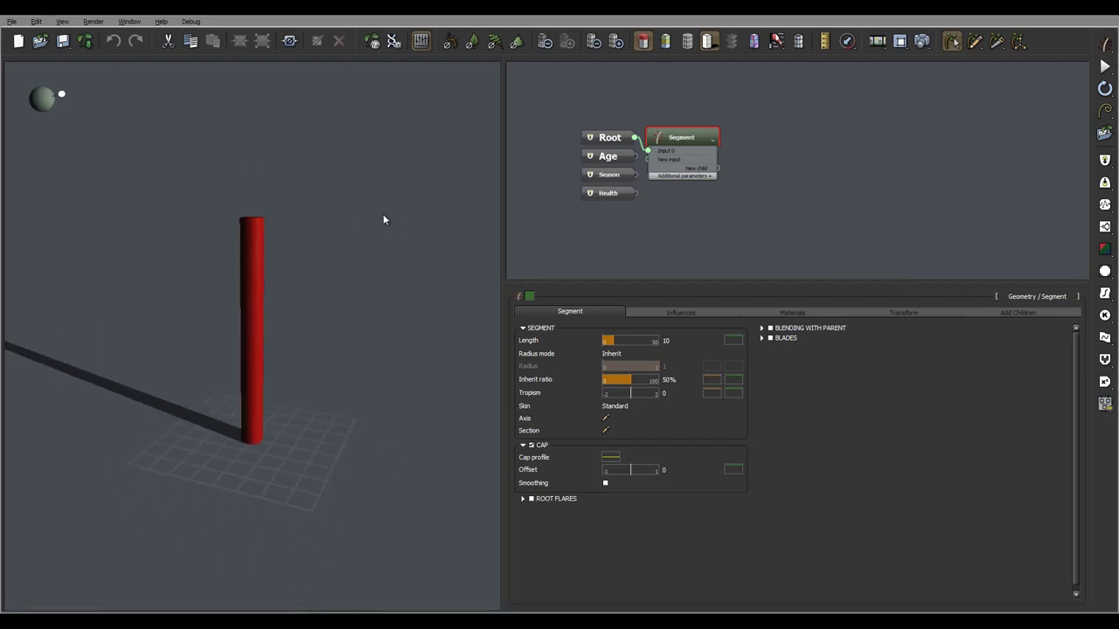
right_drag(377, 233, 401, 325)
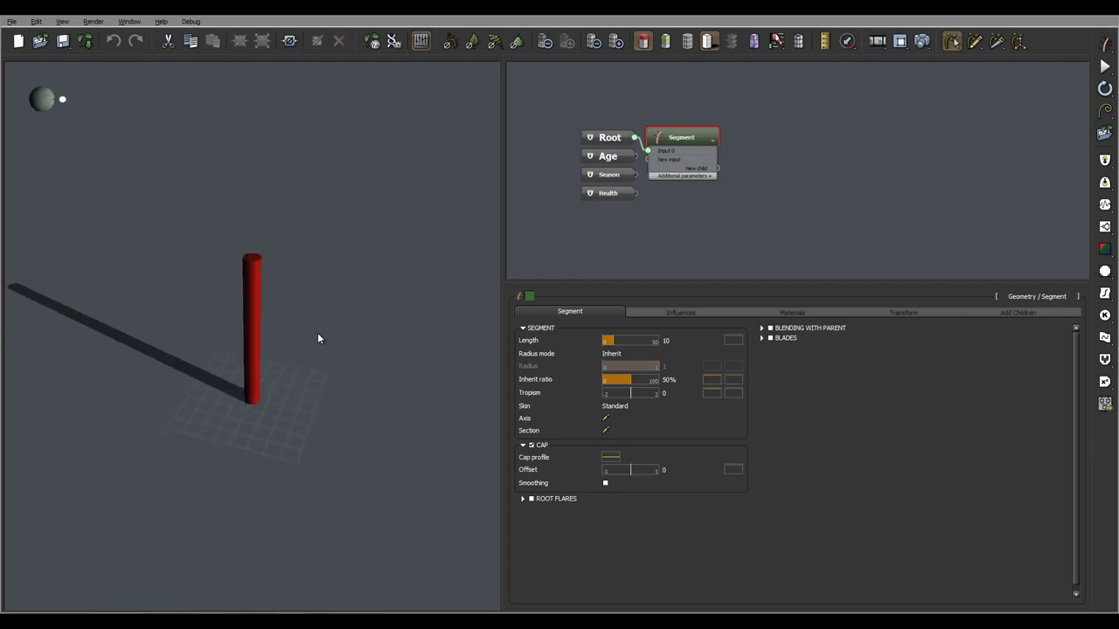
mouse_move(368, 321)
mouse_down()
mouse_move(247, 289)
mouse_move(272, 278)
mouse_move(369, 279)
mouse_move(361, 312)
mouse_up()
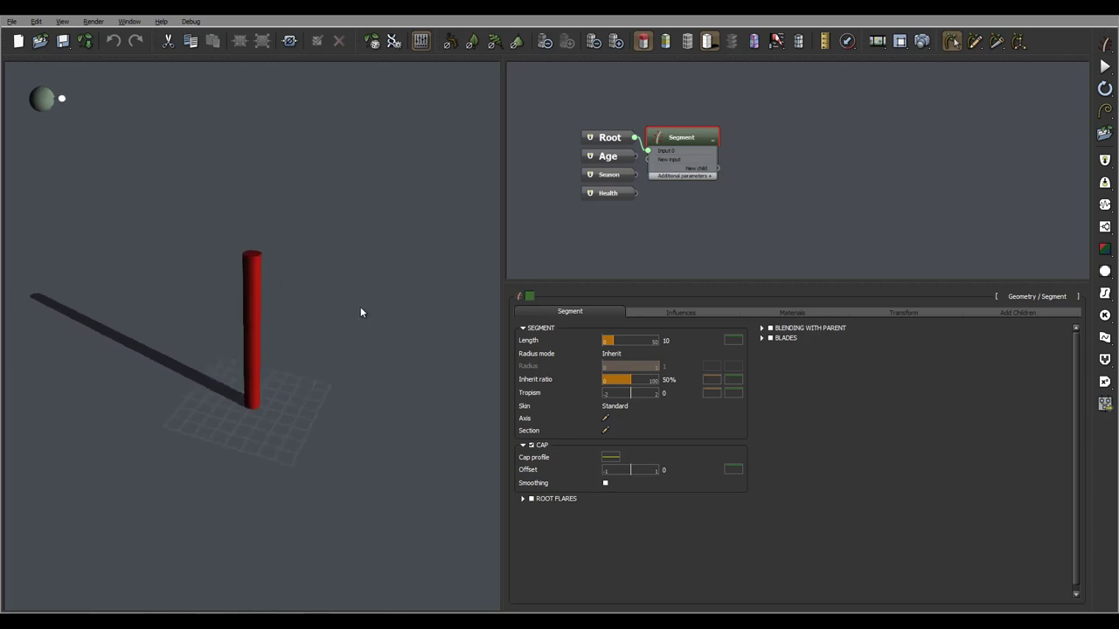
right_drag(413, 314, 410, 280)
drag(409, 279, 420, 302)
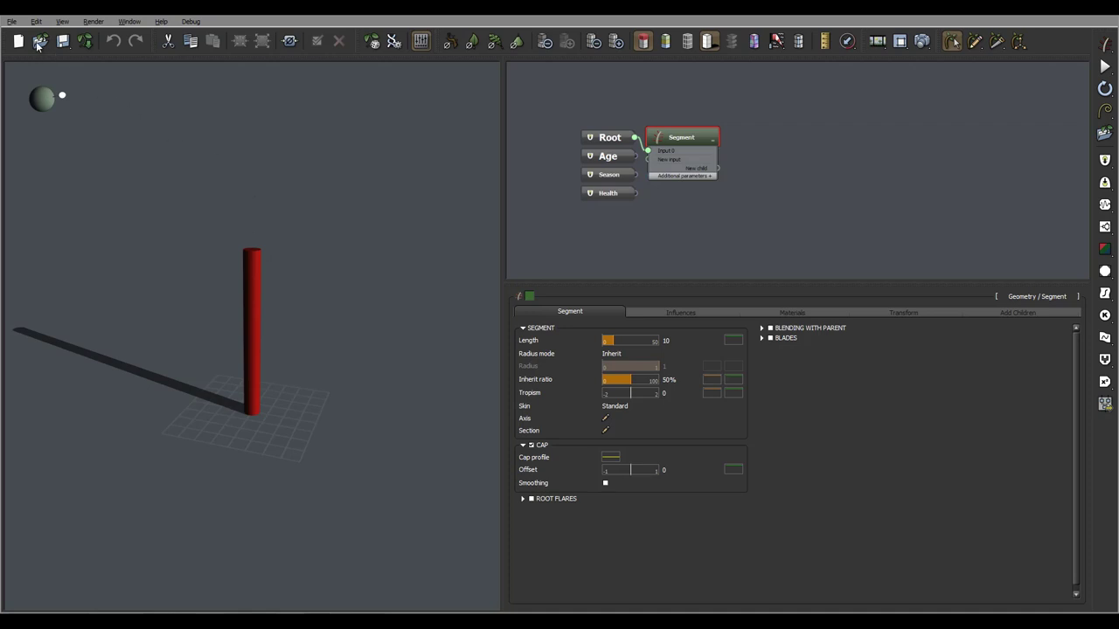
Import the mesh file OBJobject.obj into the plant scene
click(11, 21)
mouse_move(50, 102)
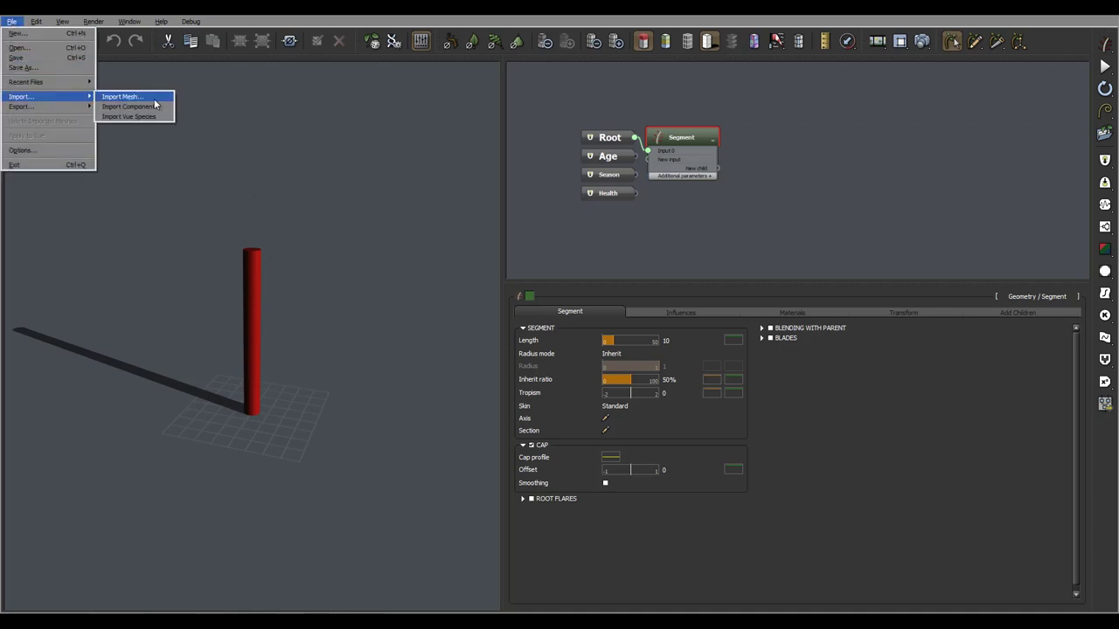
click(122, 97)
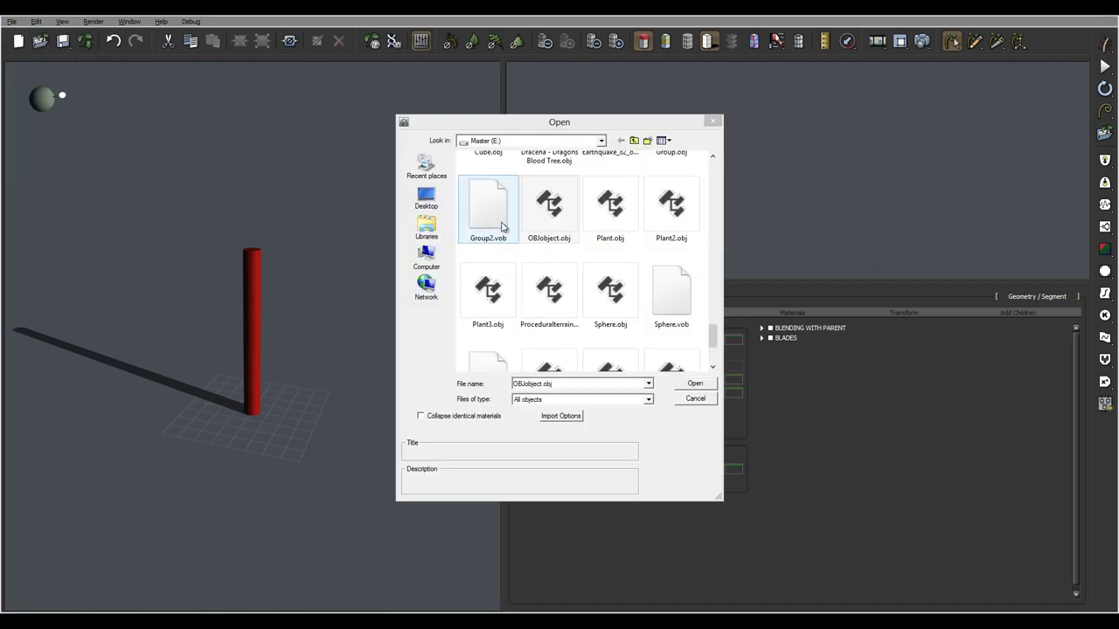
click(547, 214)
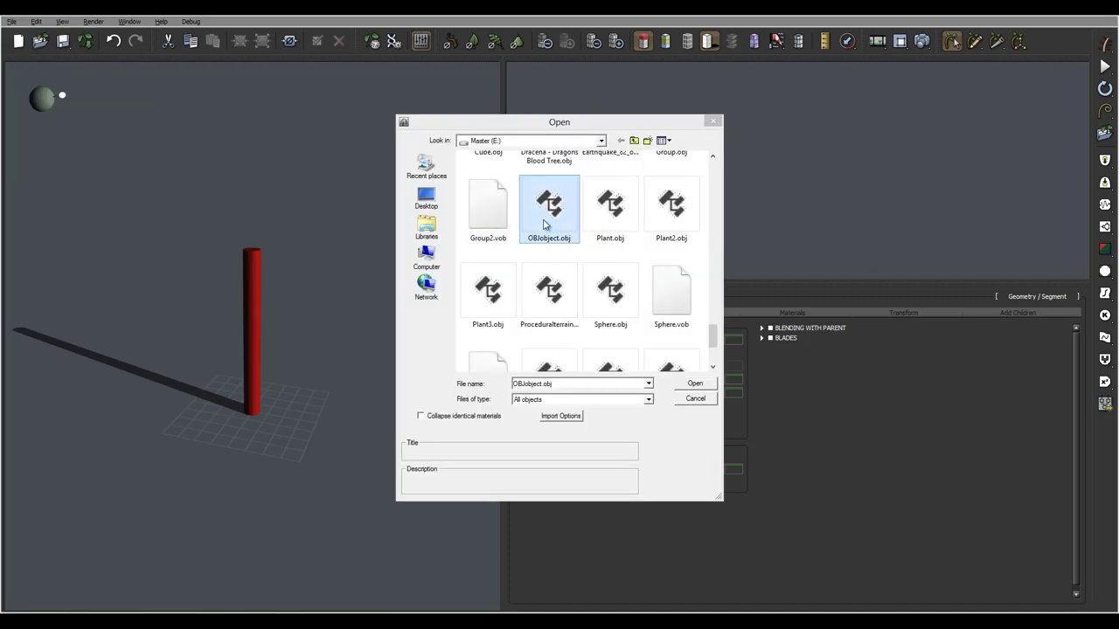
click(695, 382)
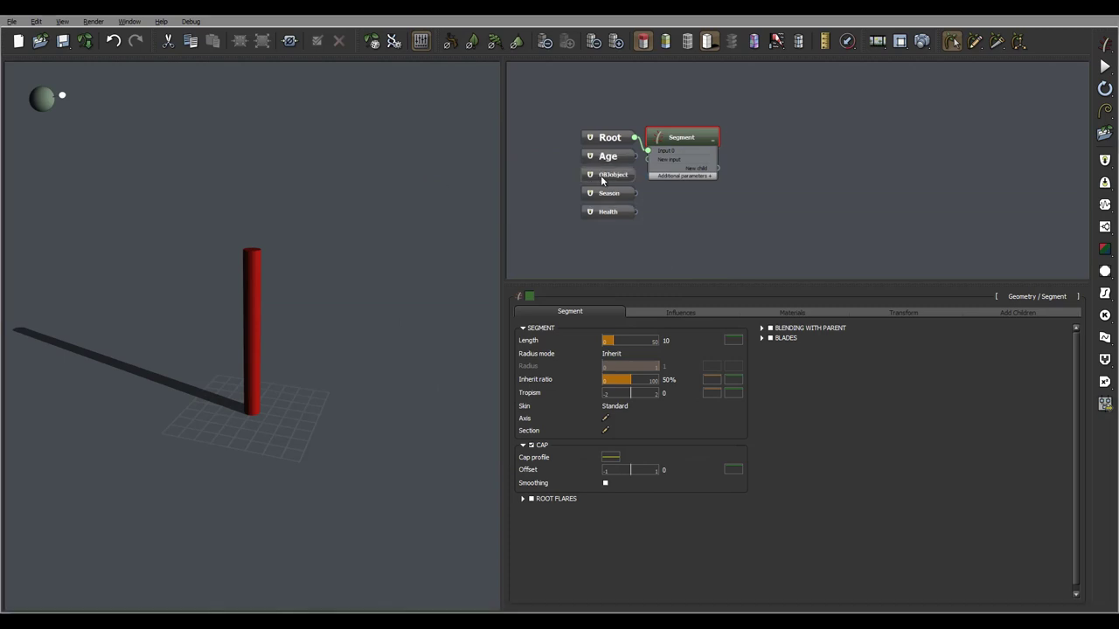
Examine the imported columned structure from outside, from several angles
scroll(402, 242, down, 8)
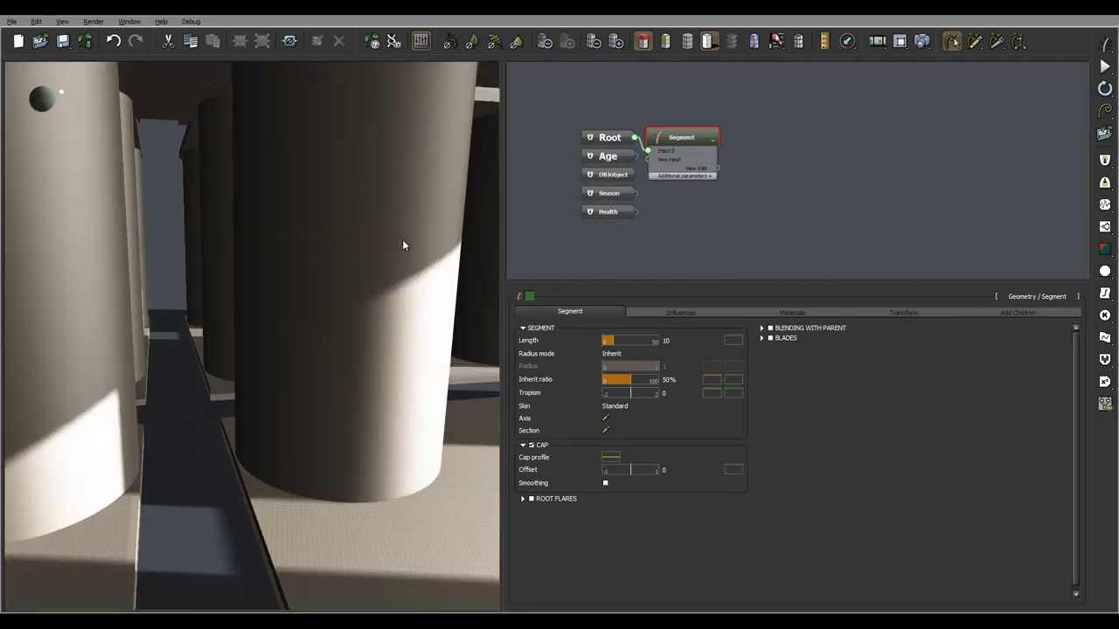
scroll(405, 244, down, 5)
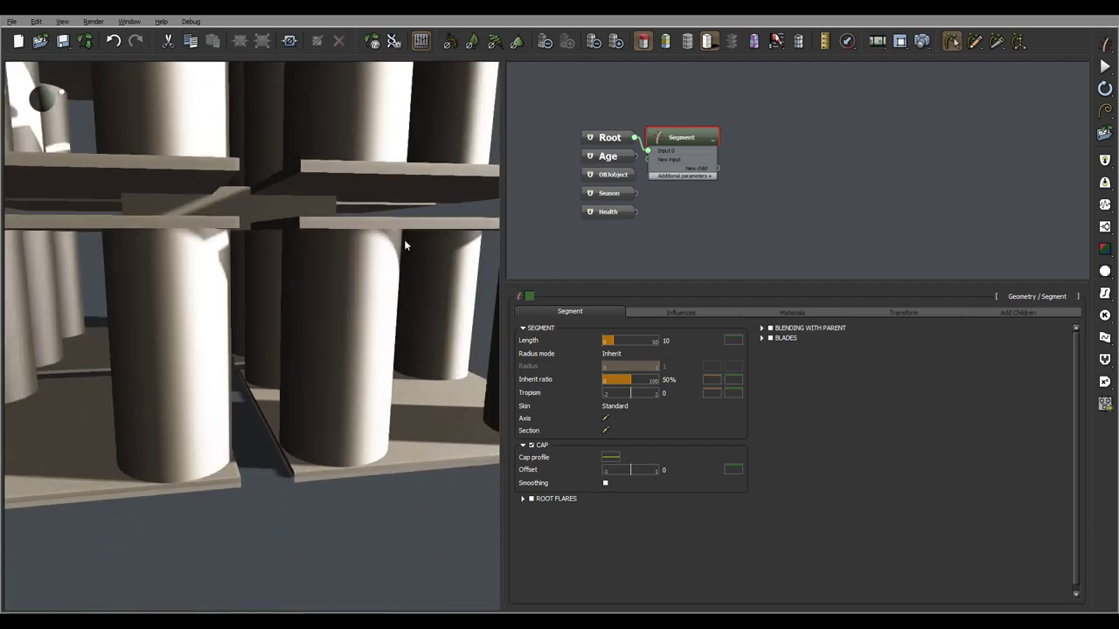
right_drag(405, 245, 314, 247)
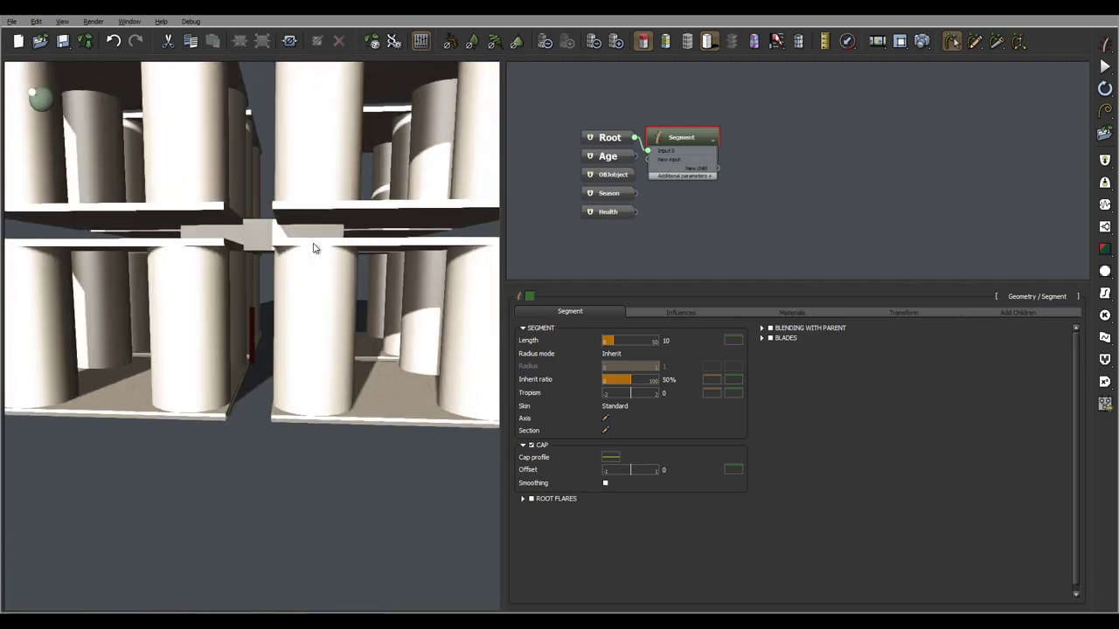
right_drag(257, 316, 417, 322)
scroll(417, 322, down, 2)
scroll(417, 323, down, 2)
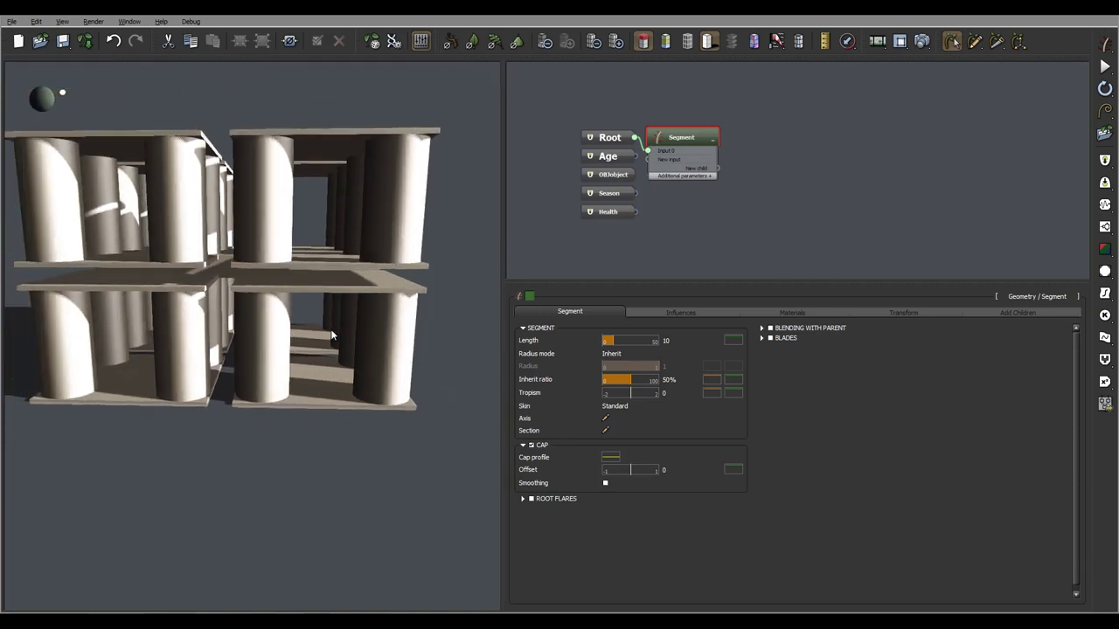
right_drag(332, 334, 293, 331)
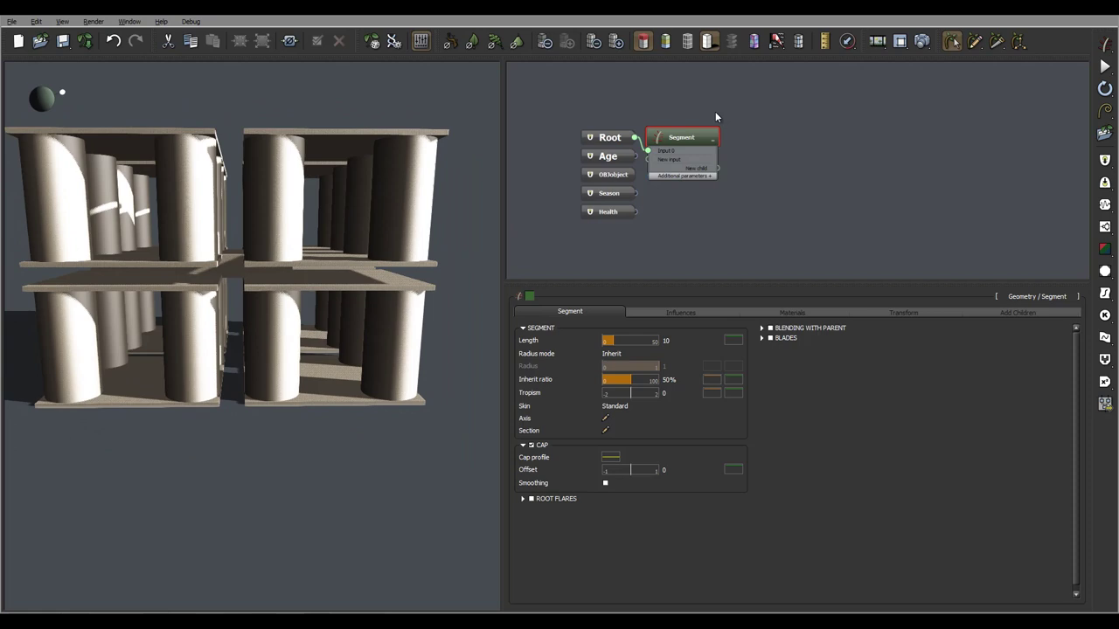
Move the Segment node away from the Root node and choose OBJobject as Root's object to grow on in its global biases
drag(691, 140, 719, 111)
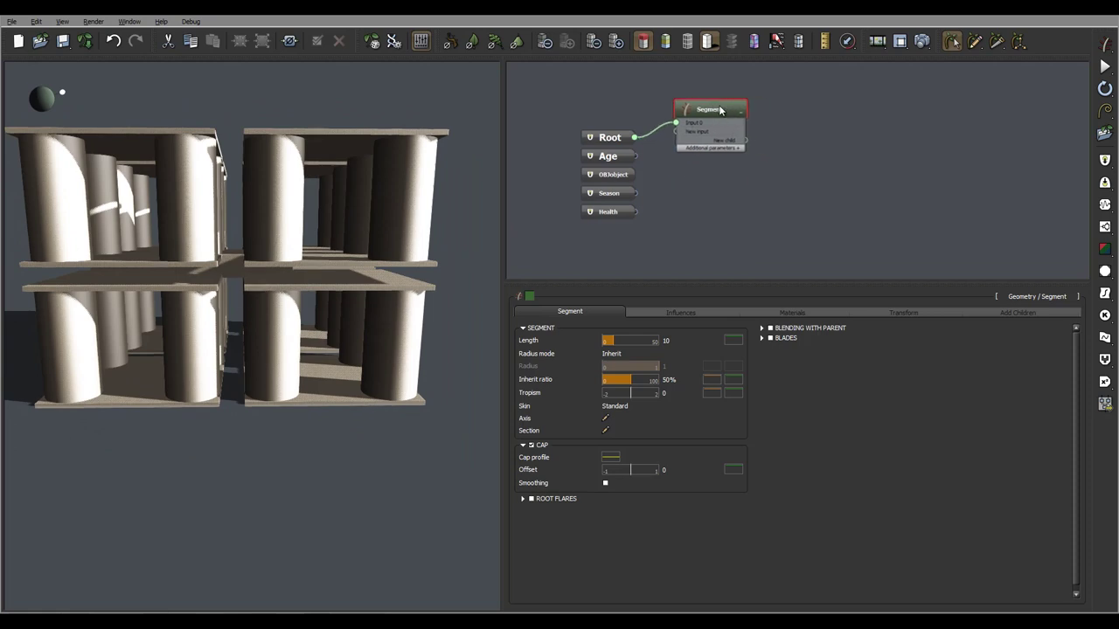
click(612, 175)
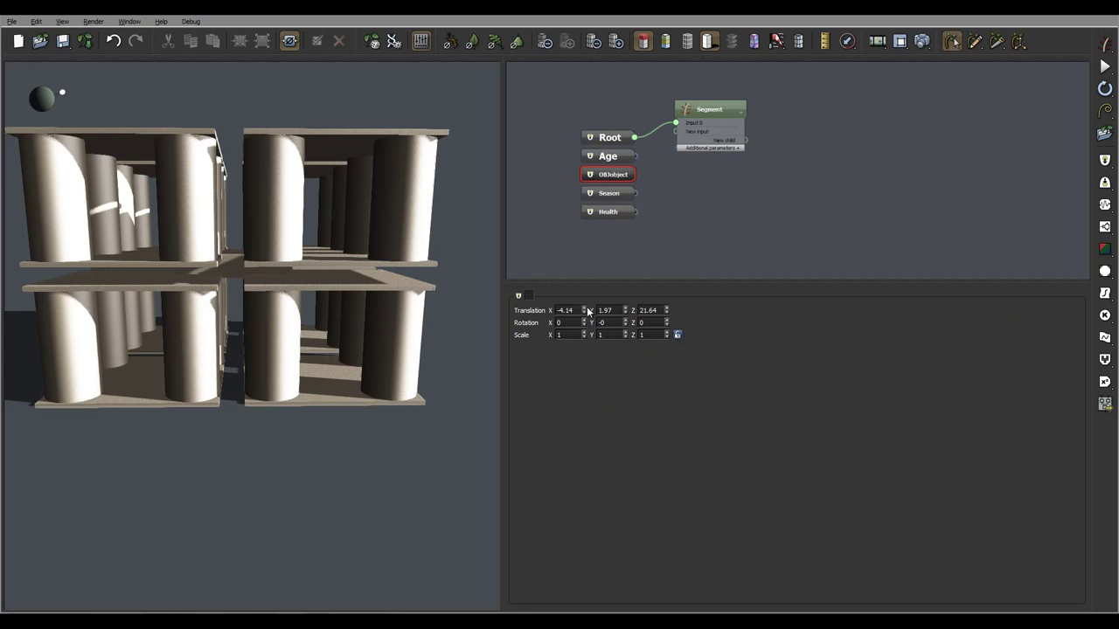
click(619, 140)
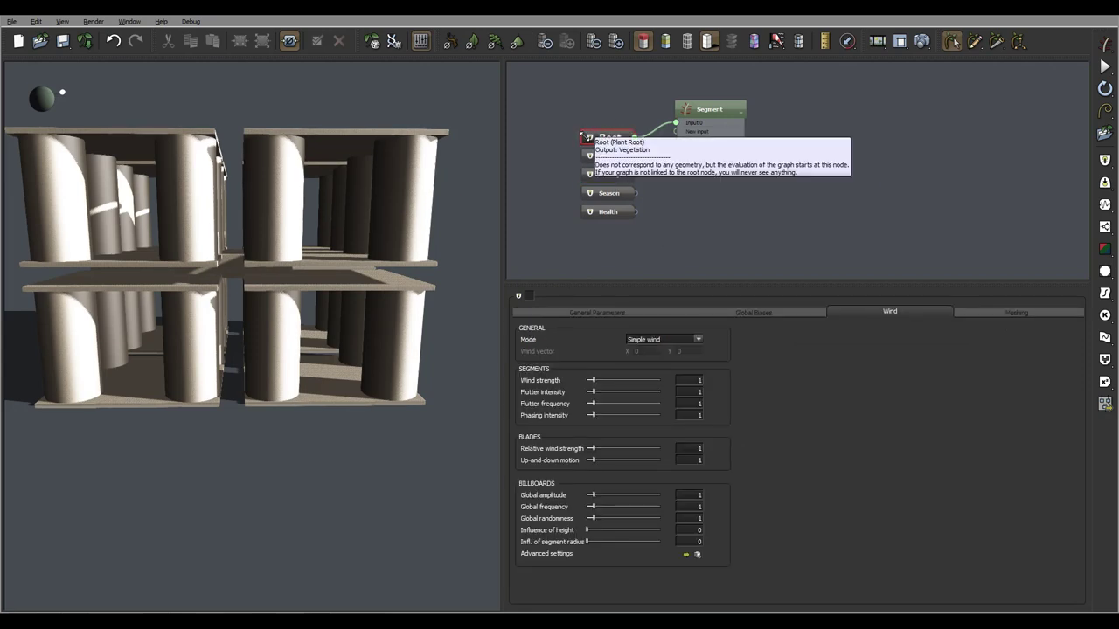
click(770, 315)
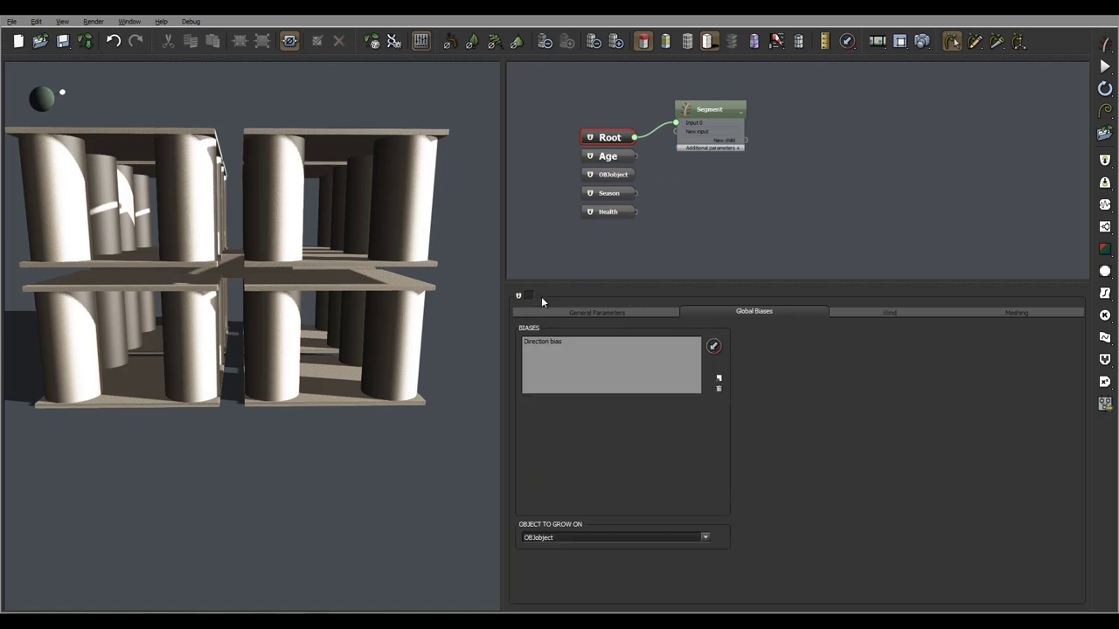
click(568, 537)
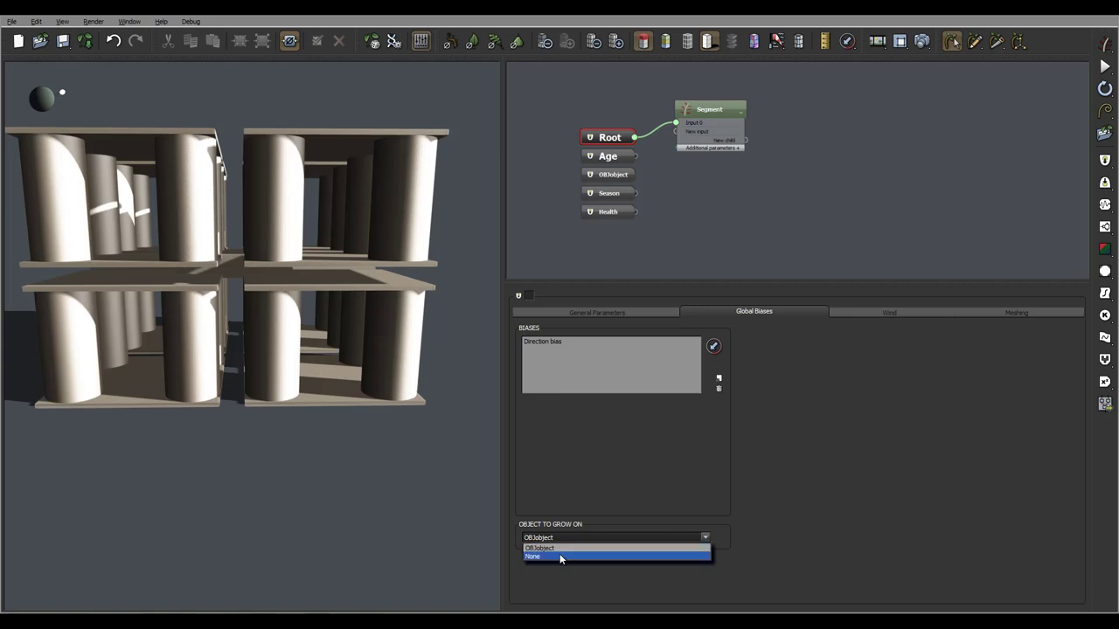
click(560, 547)
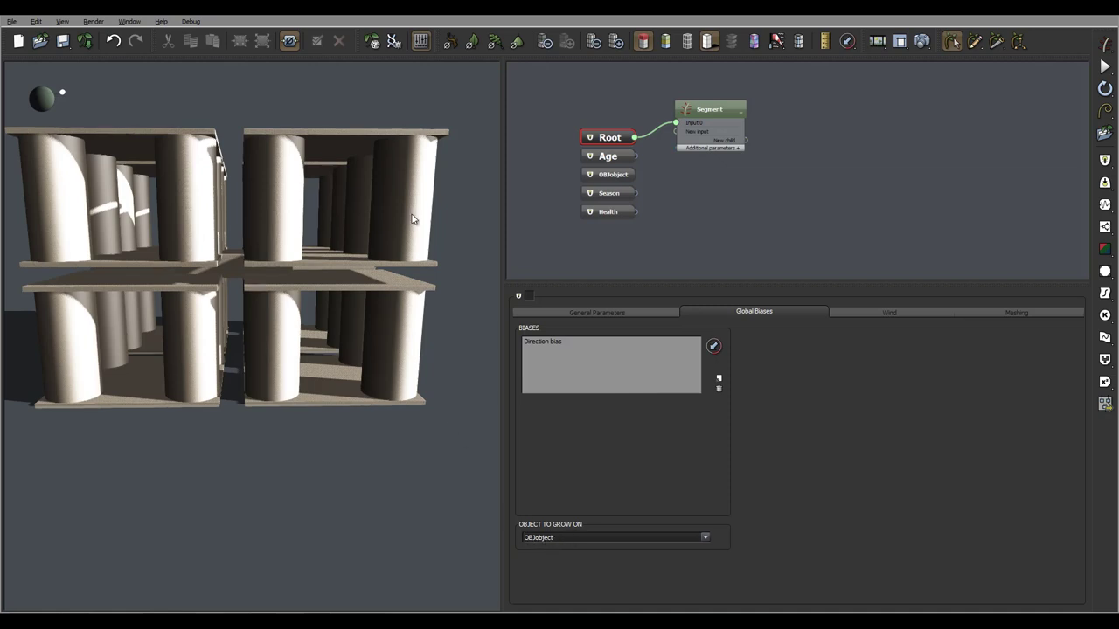
Make room in the graph and insert a Repeat loop node between the Root node and the Segment node's input
click(713, 109)
drag(723, 123, 787, 120)
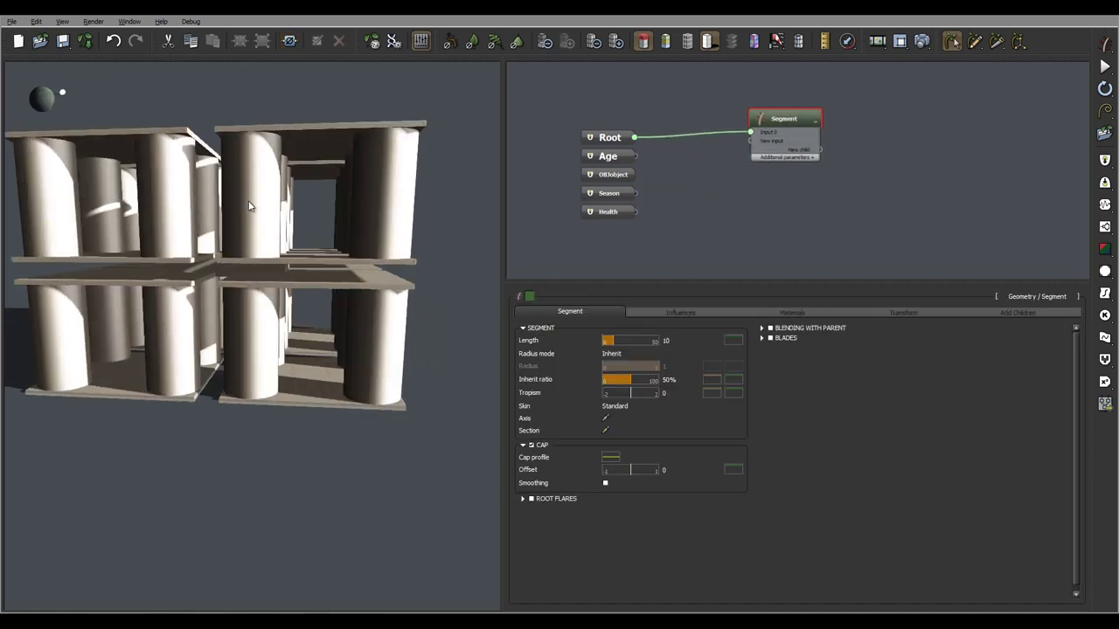
click(703, 198)
right_click(703, 195)
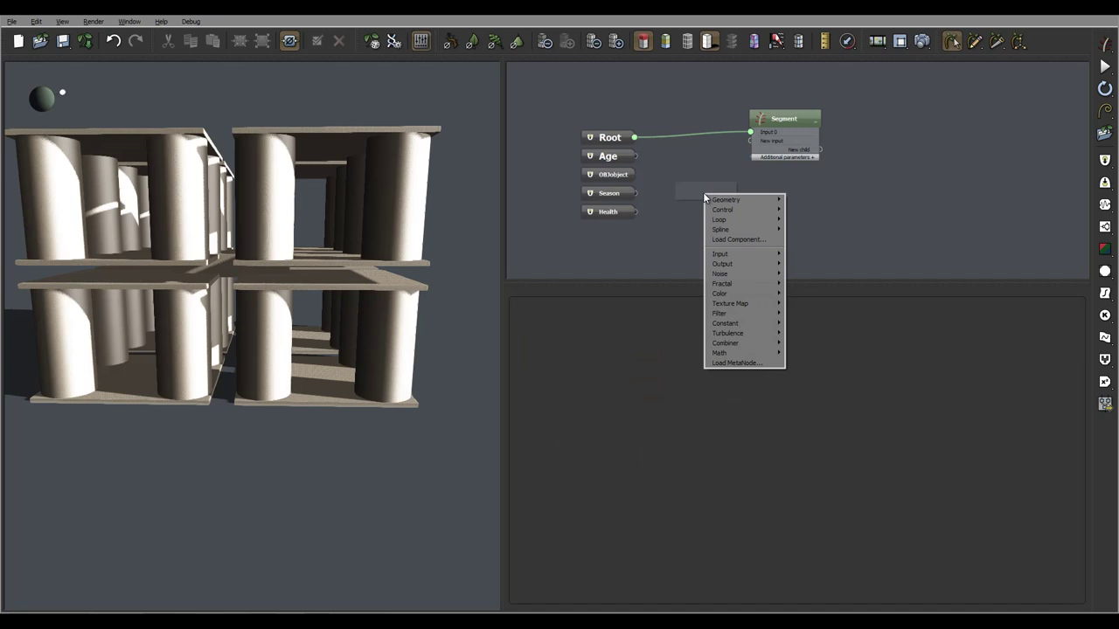
mouse_move(754, 220)
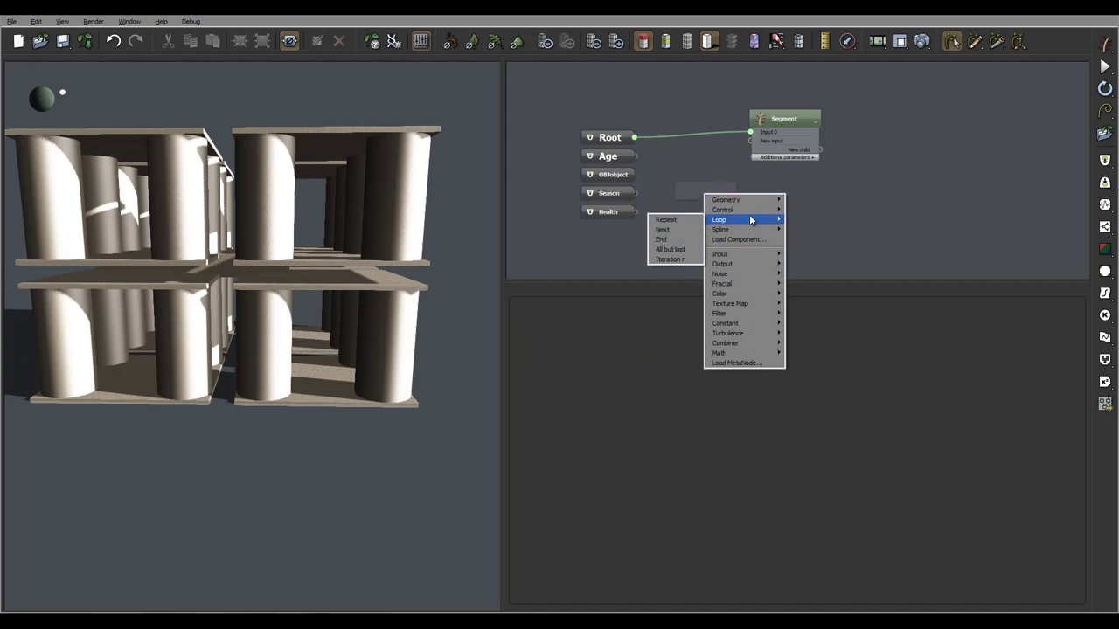
click(667, 219)
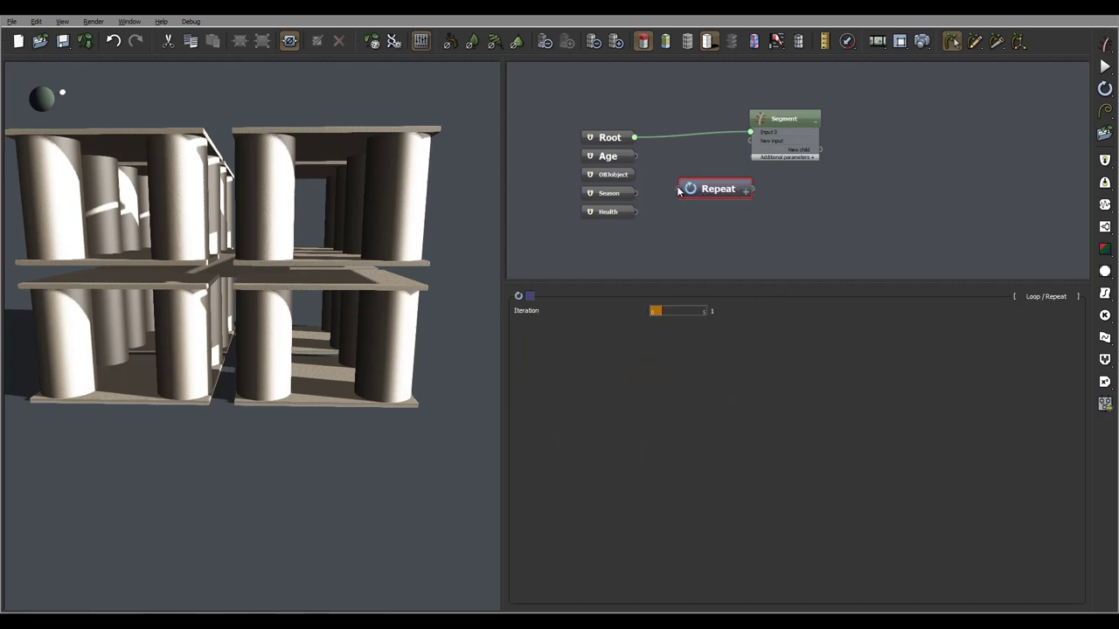
drag(678, 191, 636, 138)
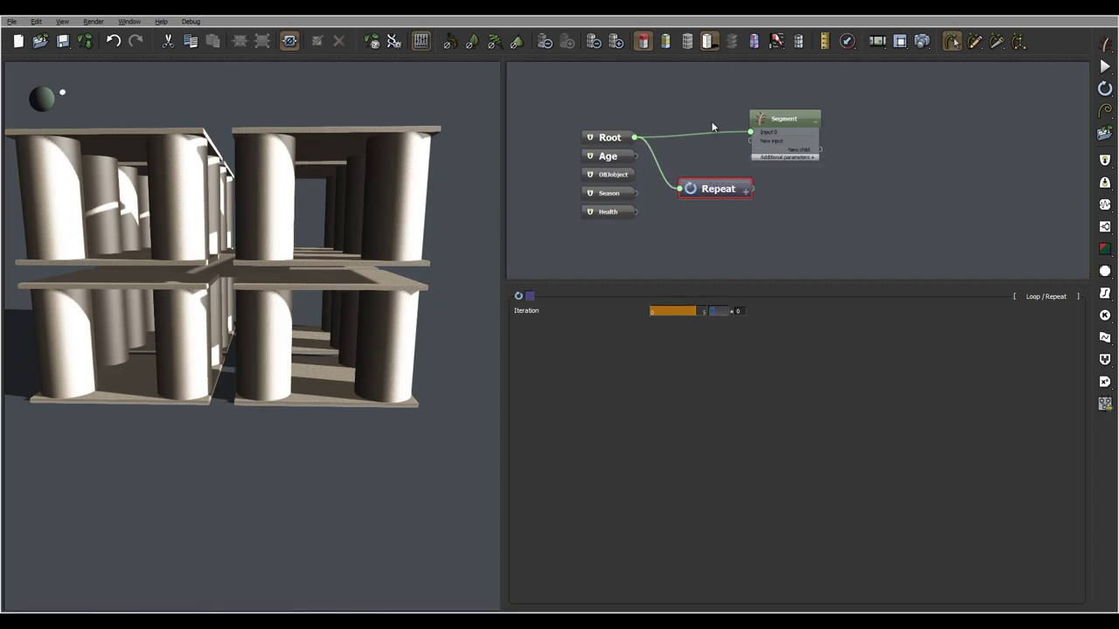
click(676, 136)
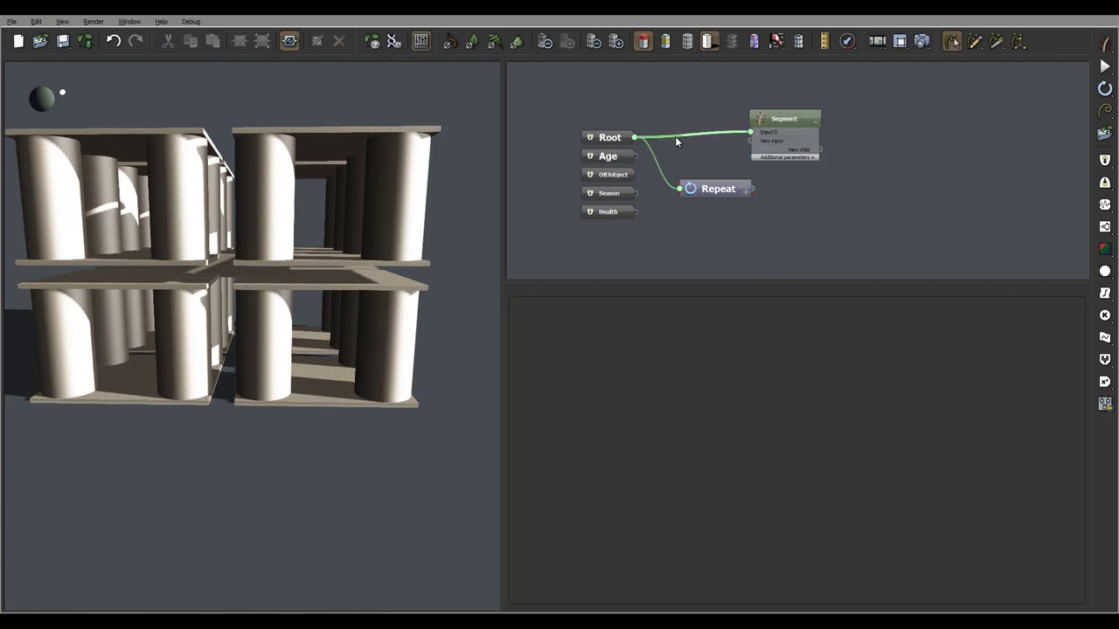
drag(675, 135, 753, 188)
Add a Next loop node and connect it as a child of the Segment node
right_click(909, 131)
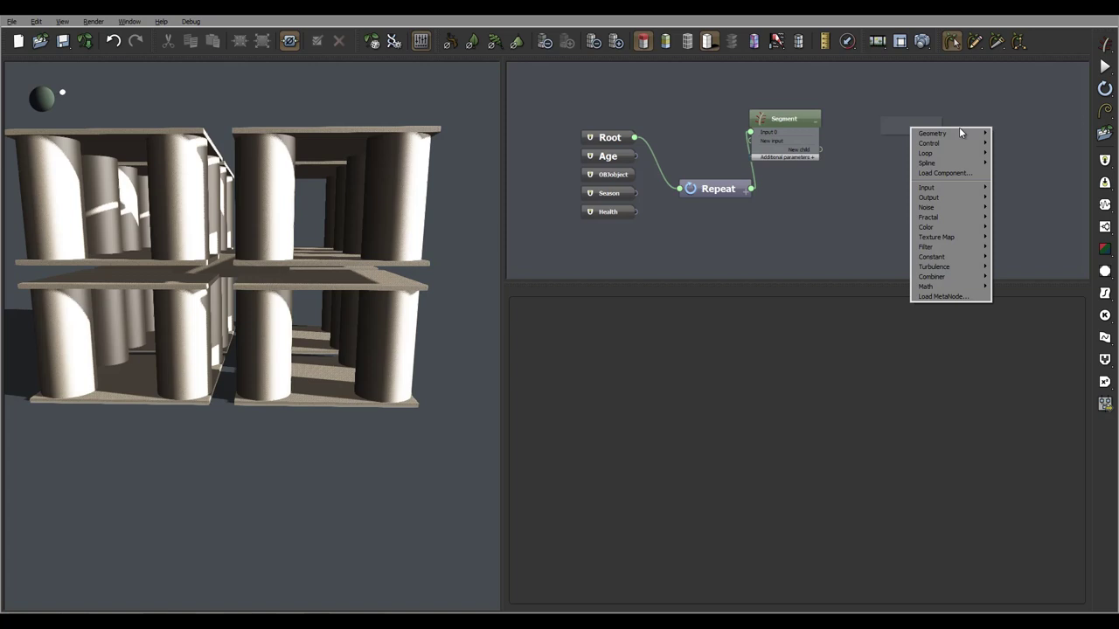
mouse_move(958, 135)
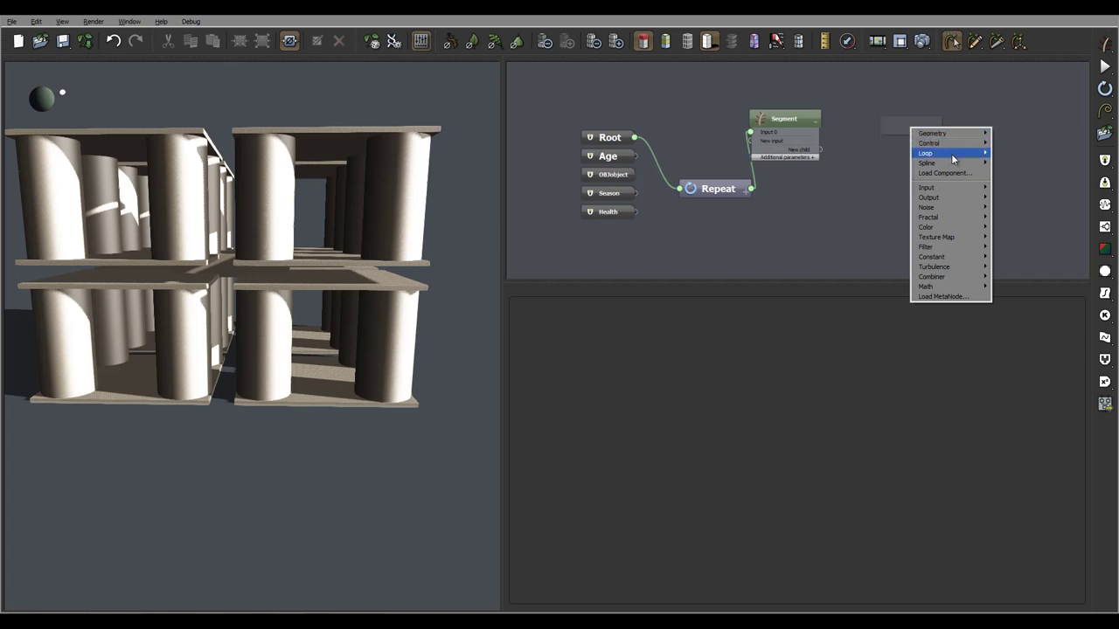
click(877, 150)
drag(883, 124, 820, 149)
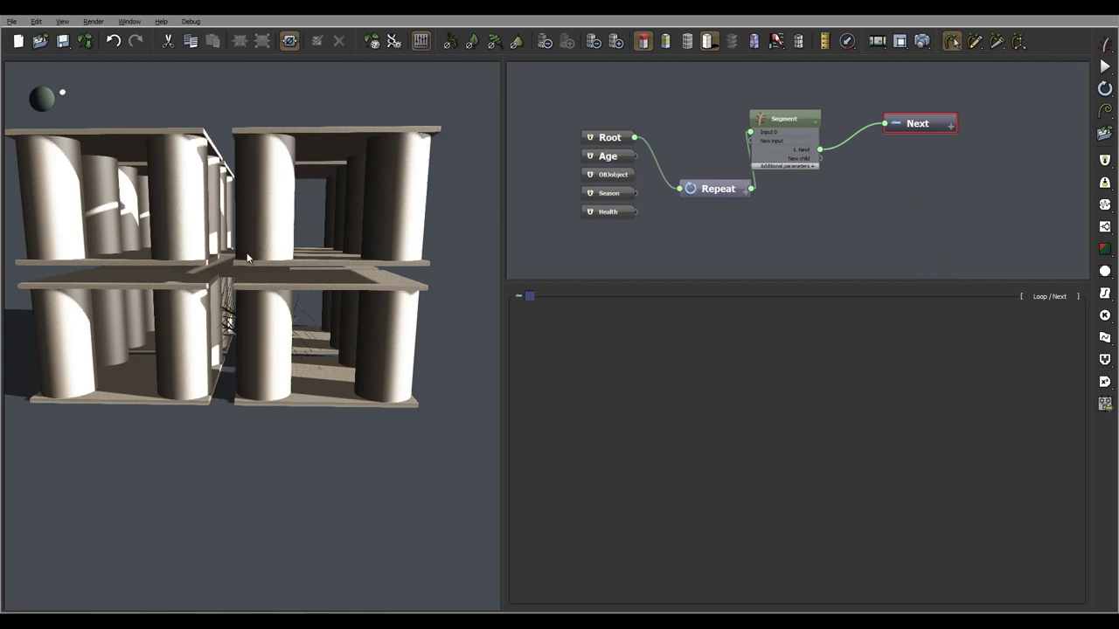
Set the Segment node's inherit ratio to 90%
middle_drag(316, 249, 178, 243)
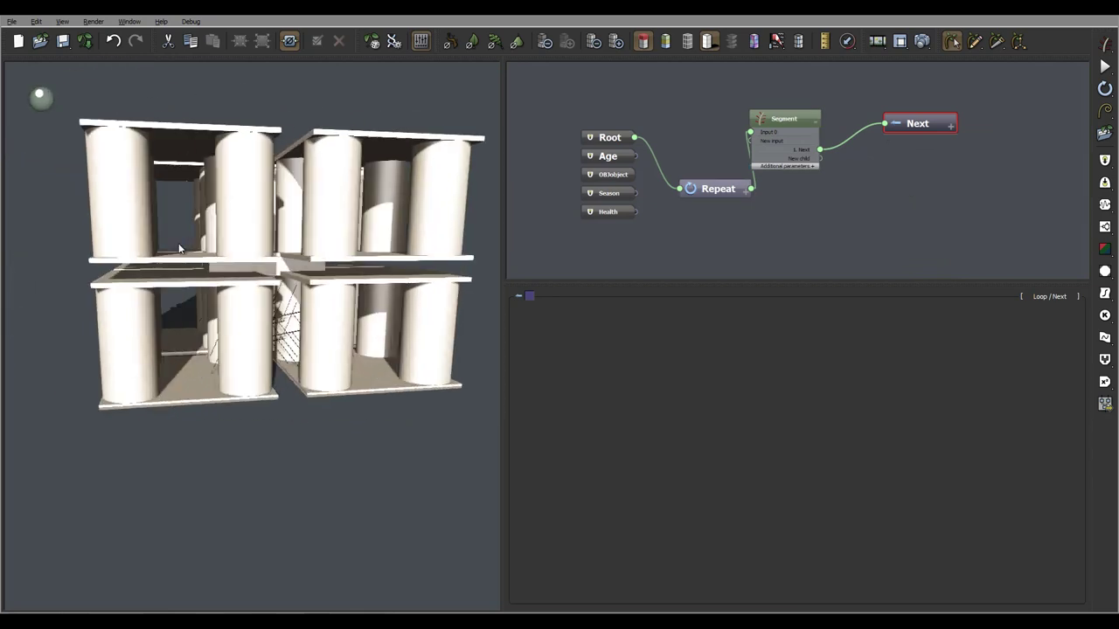
middle_drag(251, 356, 293, 349)
scroll(263, 343, up, 3)
middle_drag(211, 344, 297, 349)
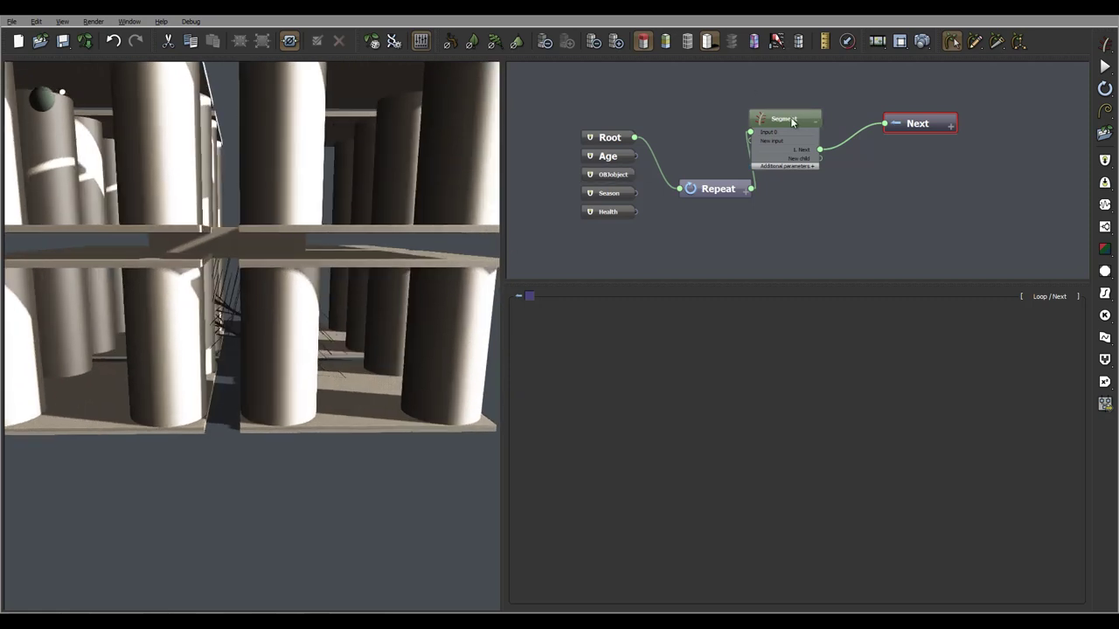
click(807, 138)
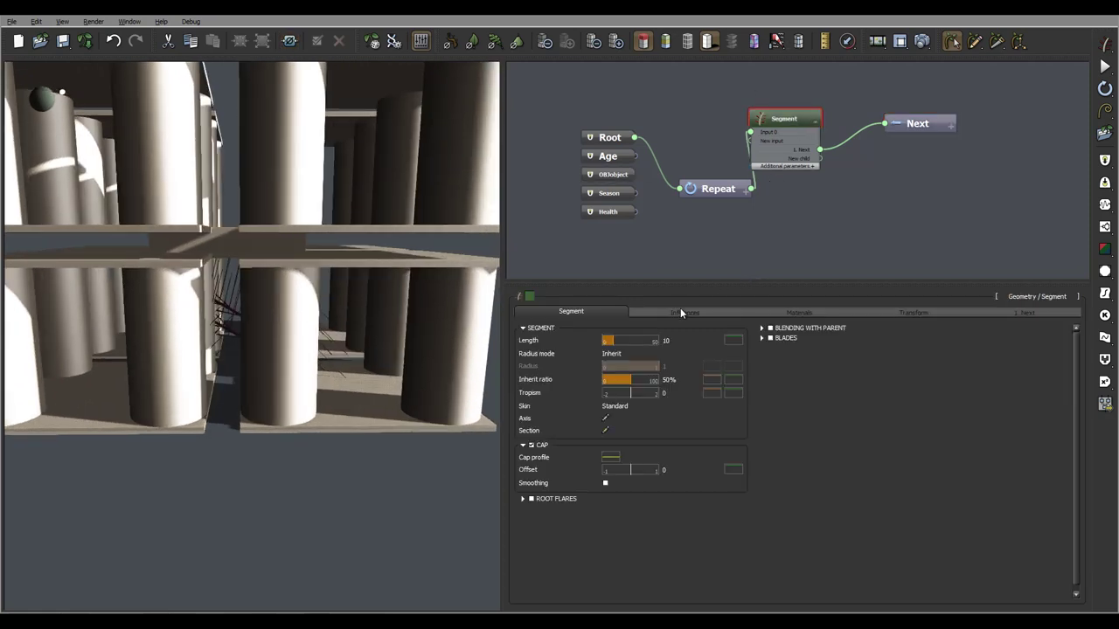
click(682, 312)
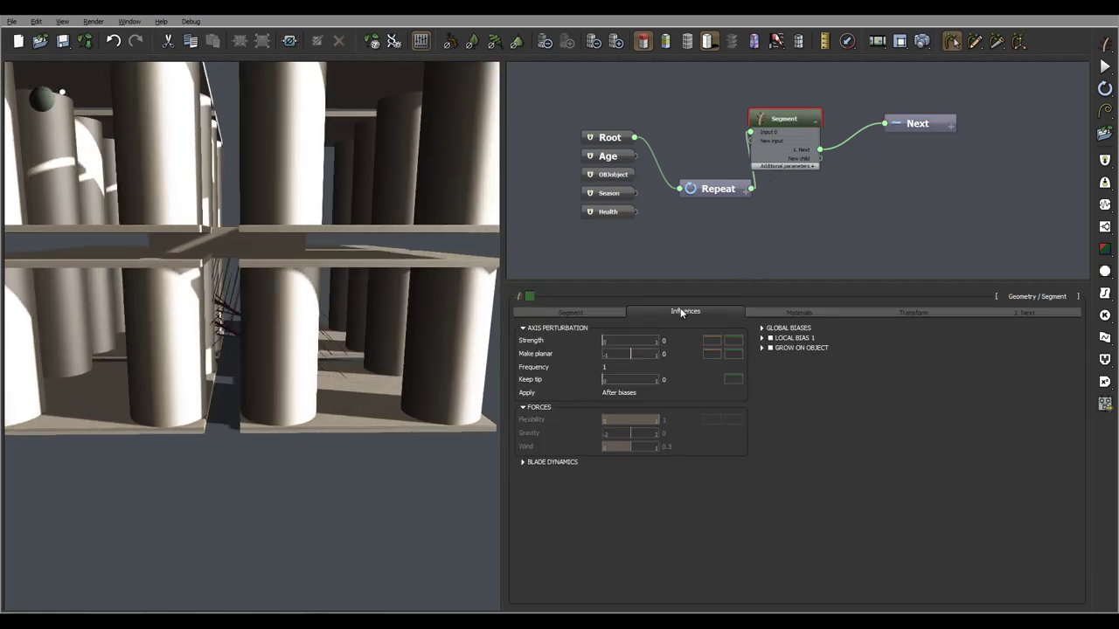
click(603, 312)
click(663, 379)
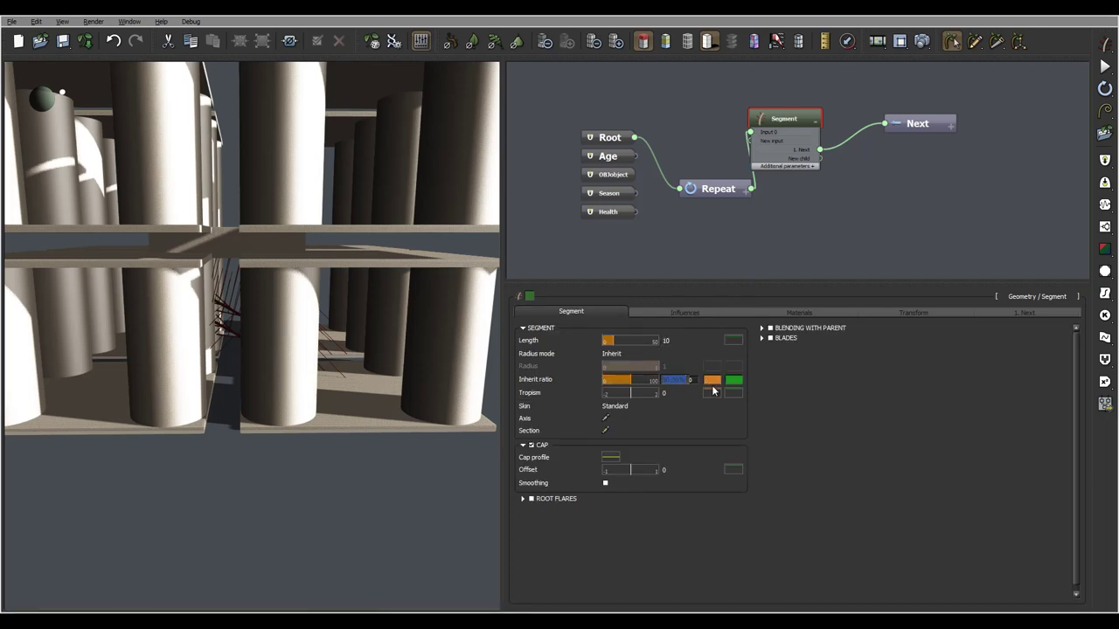
text(90)
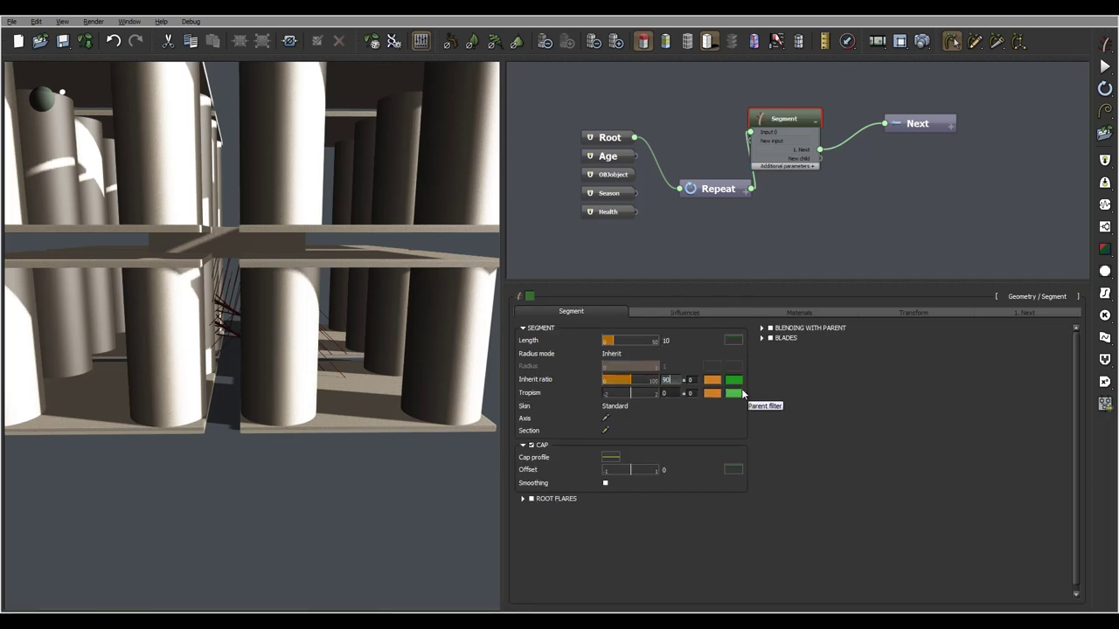
key(Return)
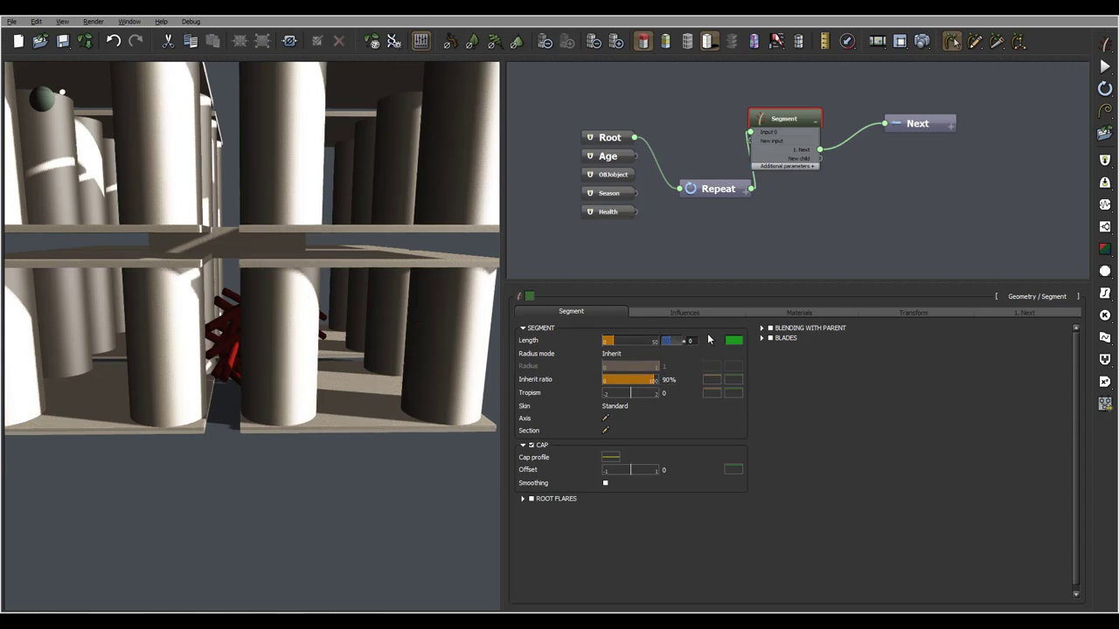
Set the Segment node's length to 100 and view the growth around the structure
key(Return)
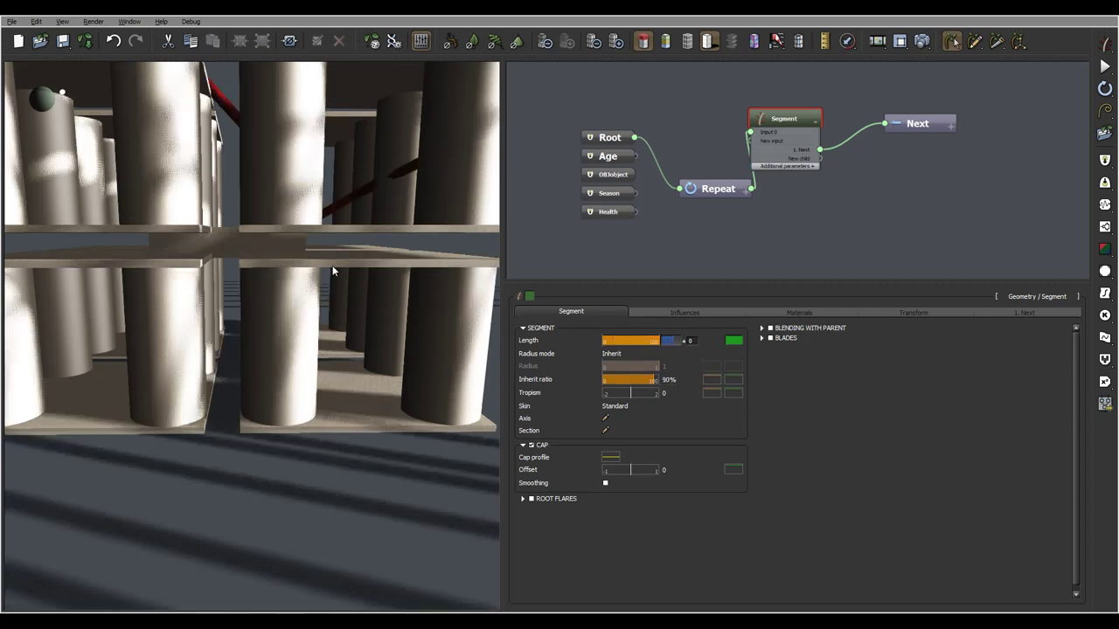
right_drag(333, 267, 292, 278)
scroll(294, 278, down, 5)
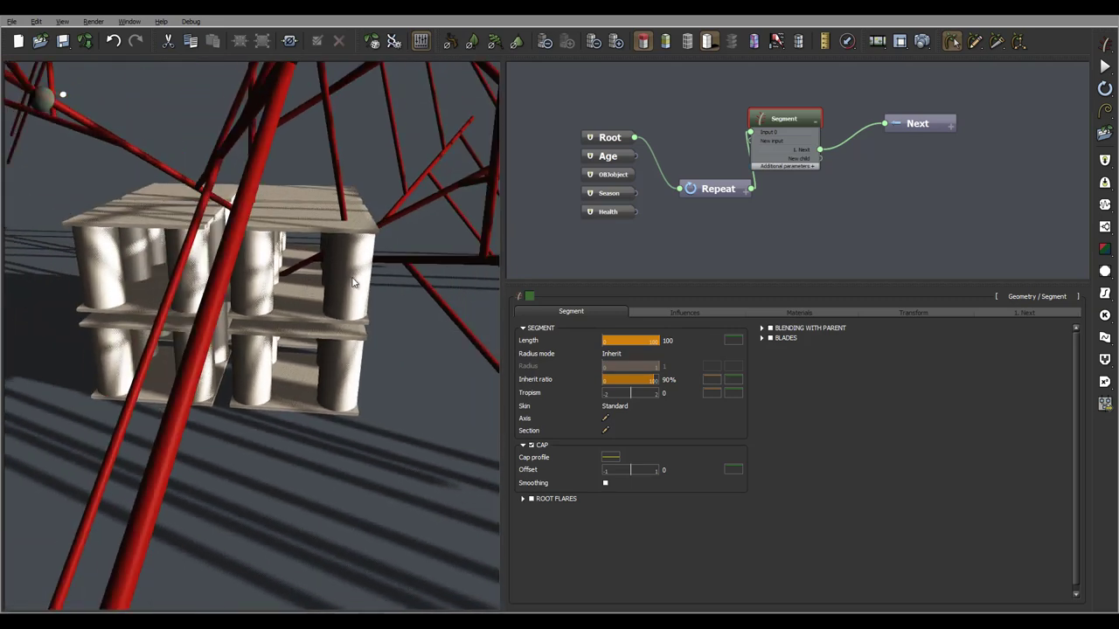
scroll(370, 283, down, 4)
scroll(370, 284, up, 8)
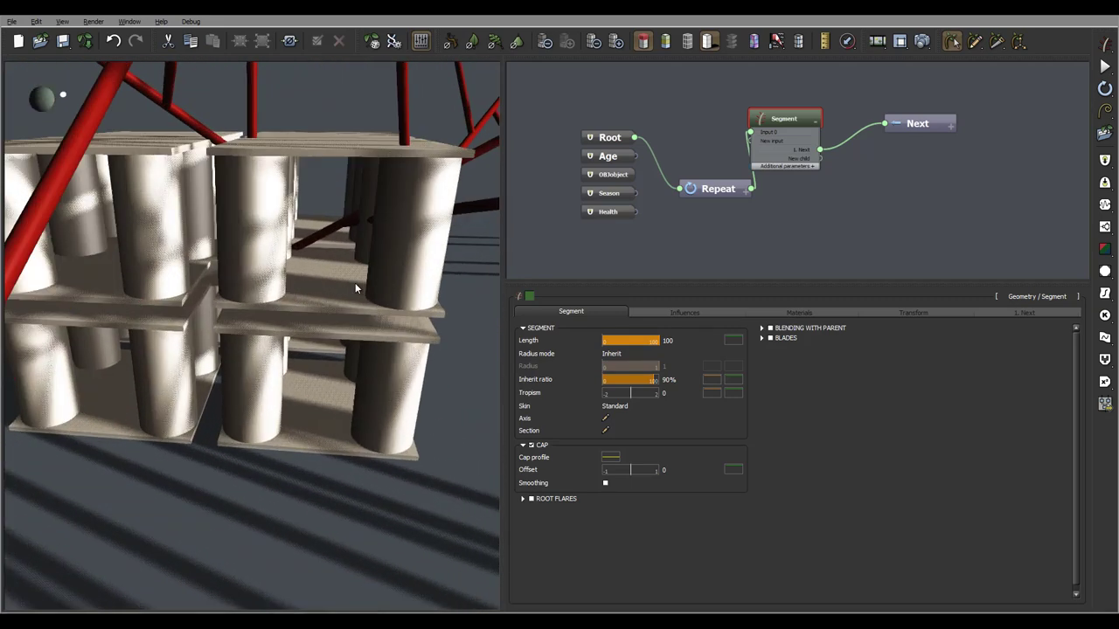
mouse_move(265, 296)
right_down()
mouse_move(278, 289)
mouse_move(274, 298)
right_up()
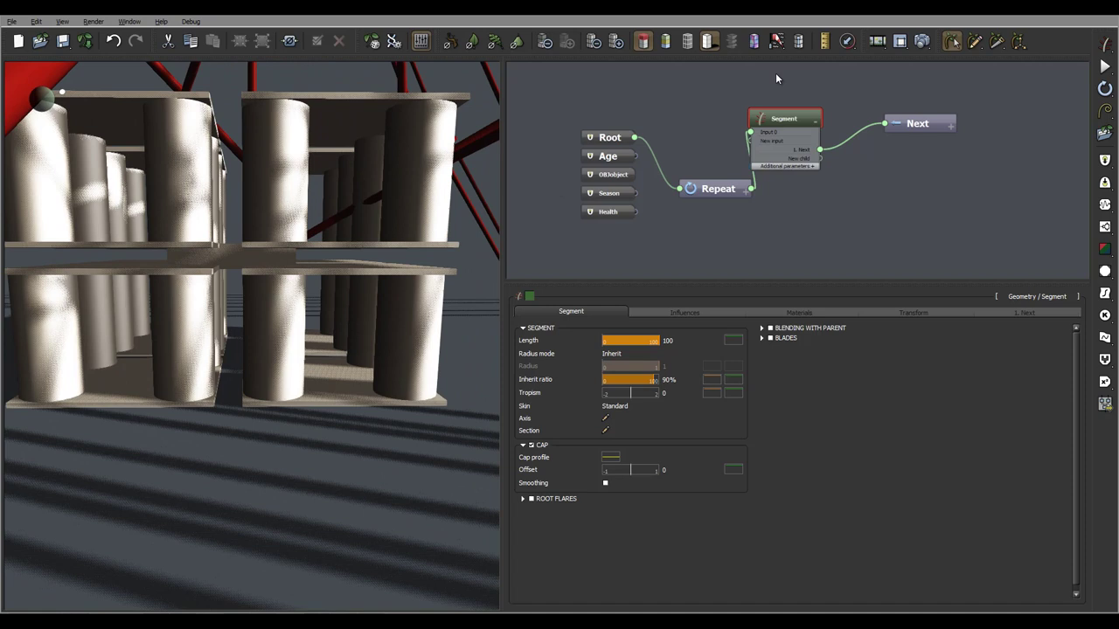
In the Segment node's influences, set the axis perturbation frequency to 0.2
click(705, 313)
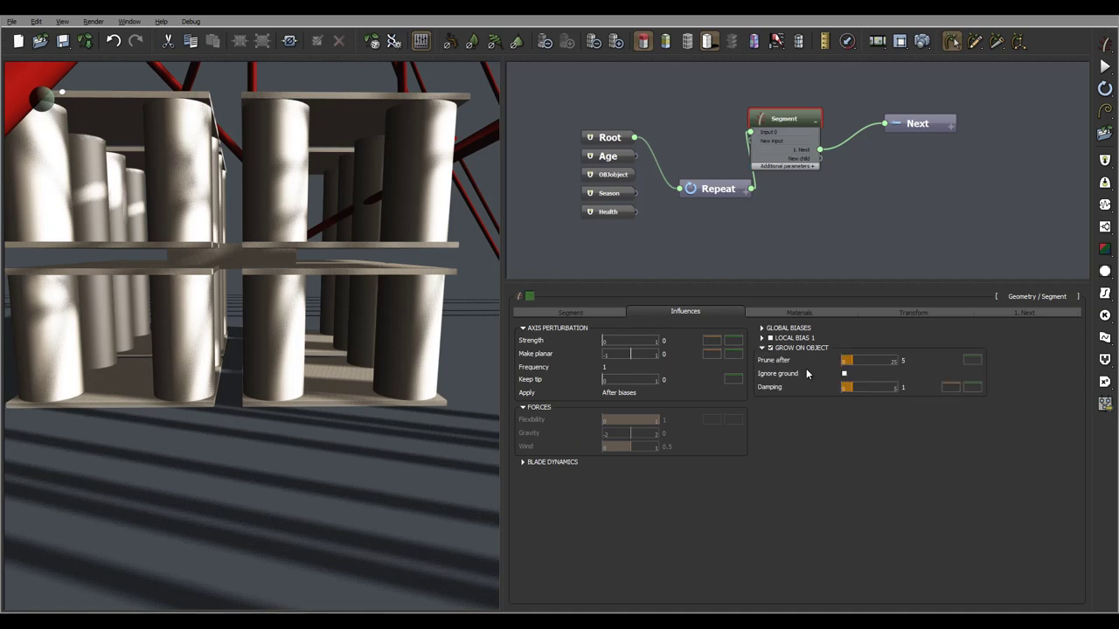
drag(366, 279, 242, 273)
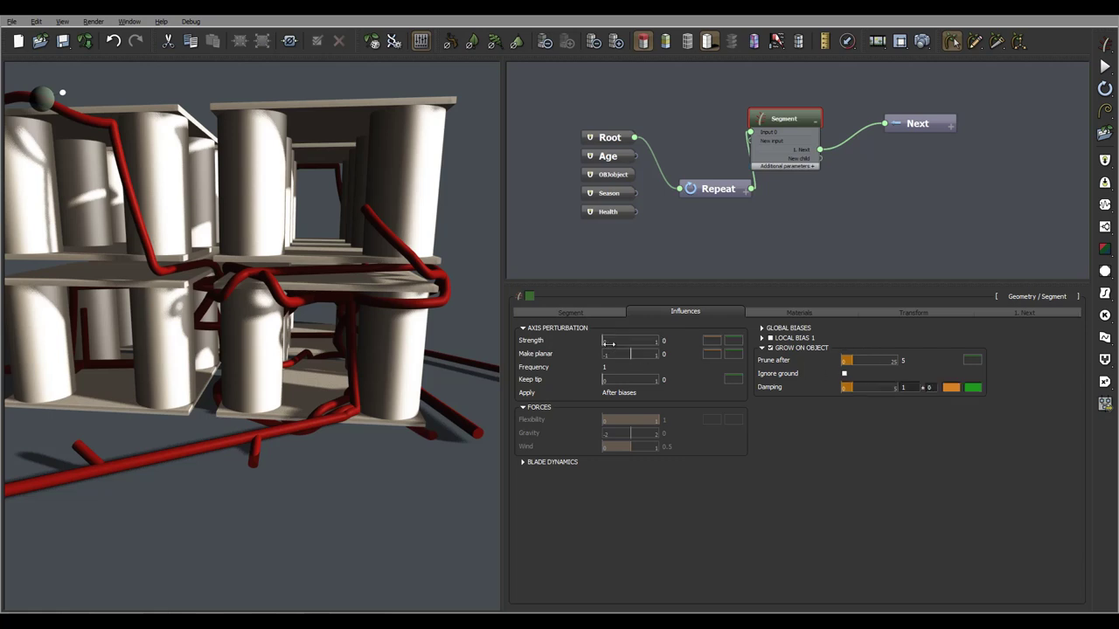
click(623, 368)
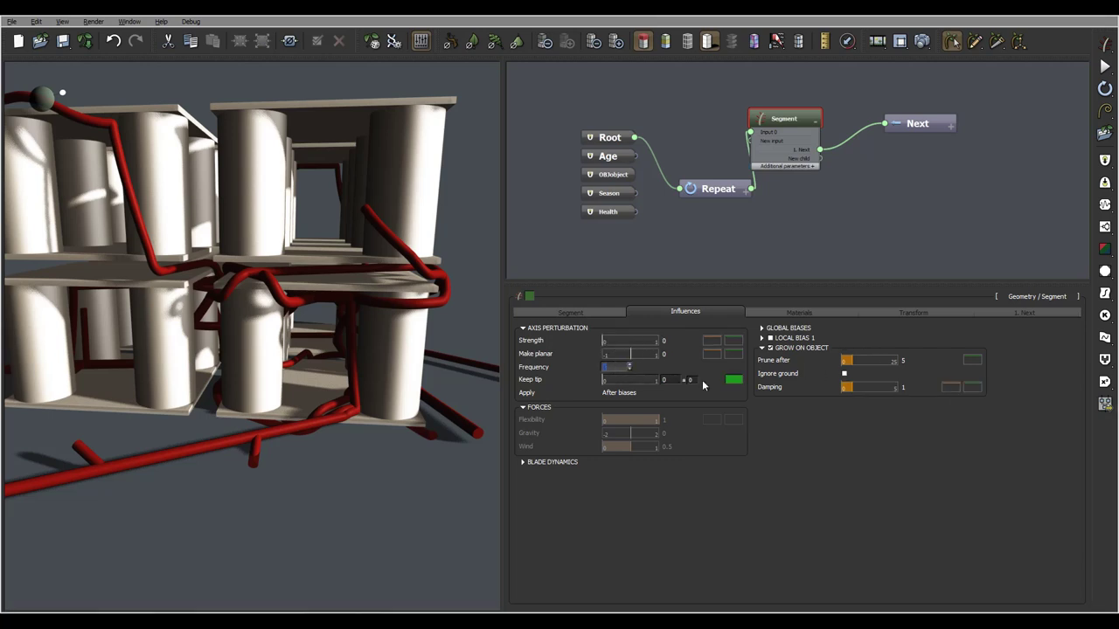
Set the Segment's axis perturbation strength to 5 and inspect the branches on the structure
click(675, 340)
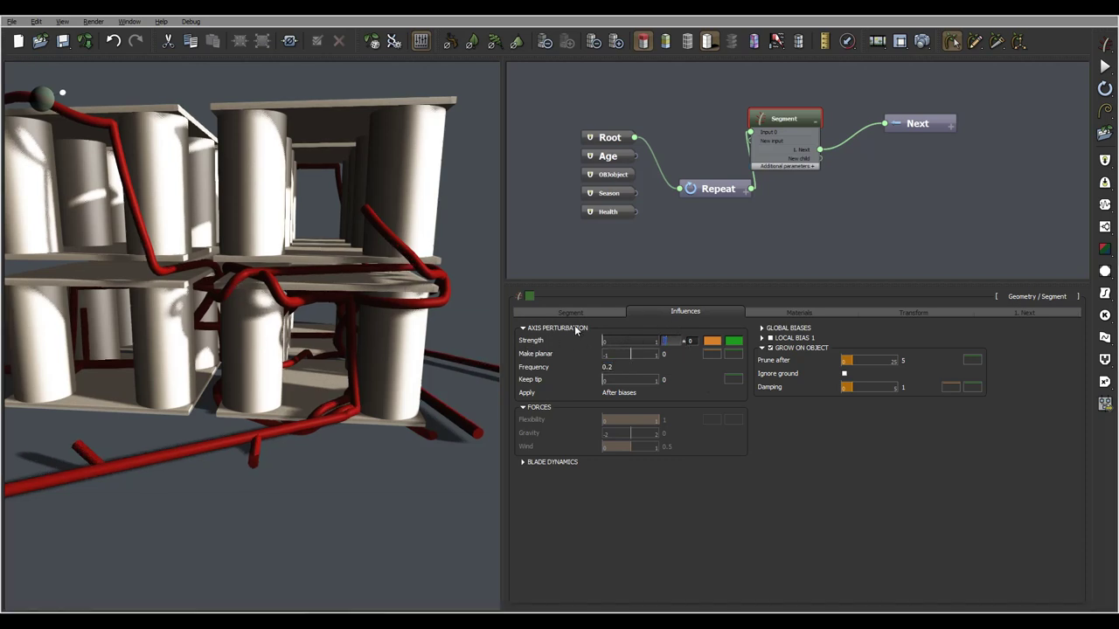
middle_drag(277, 313, 309, 298)
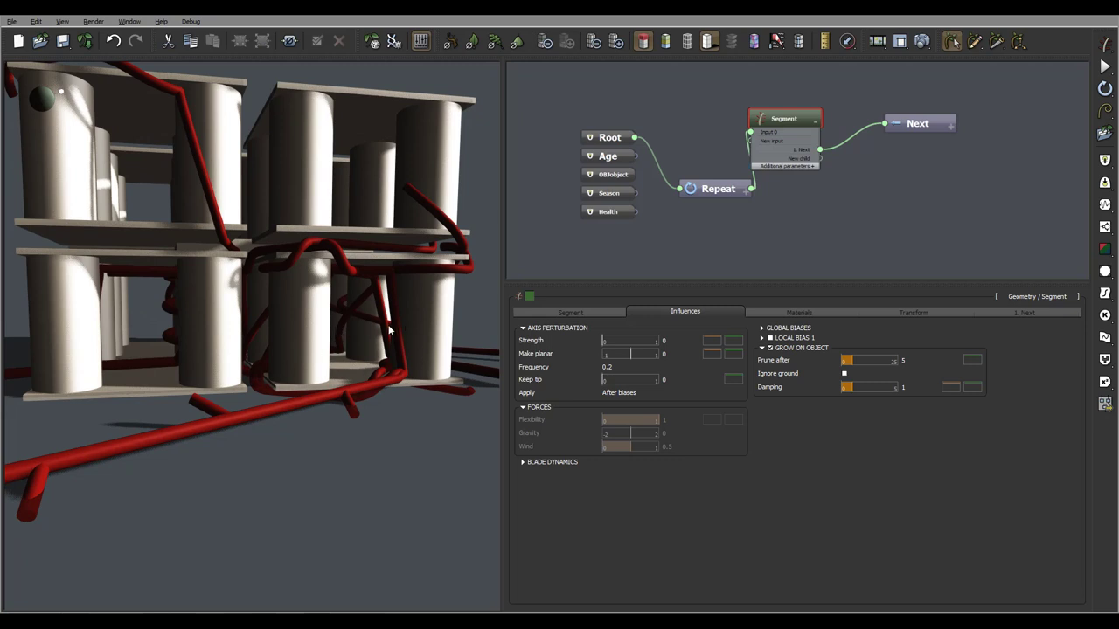
middle_drag(353, 304, 311, 310)
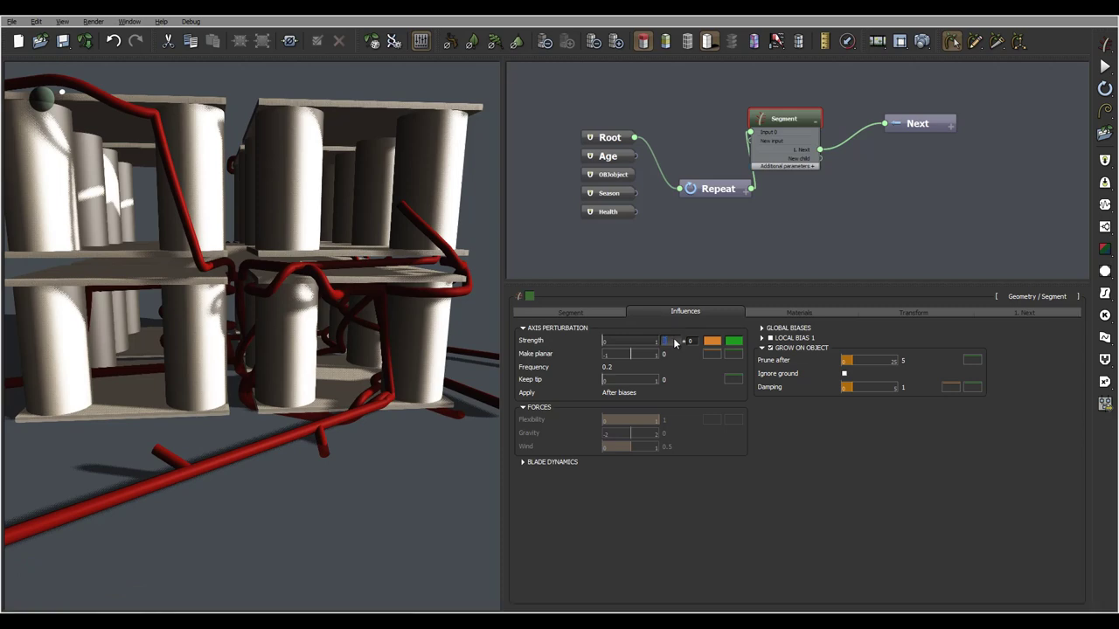
key(Return)
drag(339, 239, 292, 234)
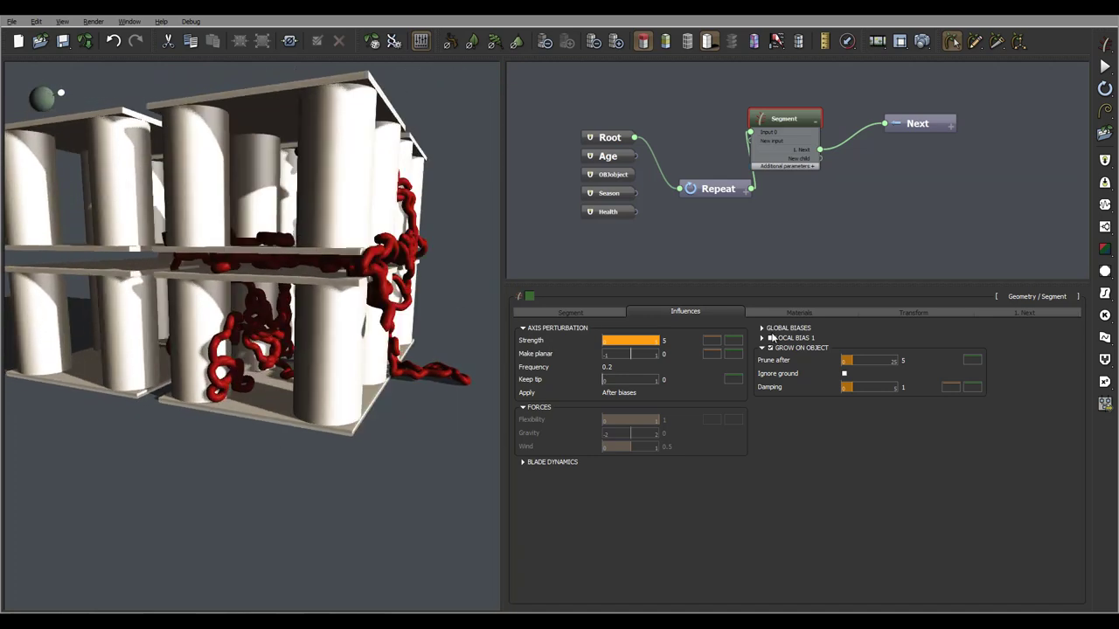
Reduce the Segment's axis perturbation strength to 3
click(666, 342)
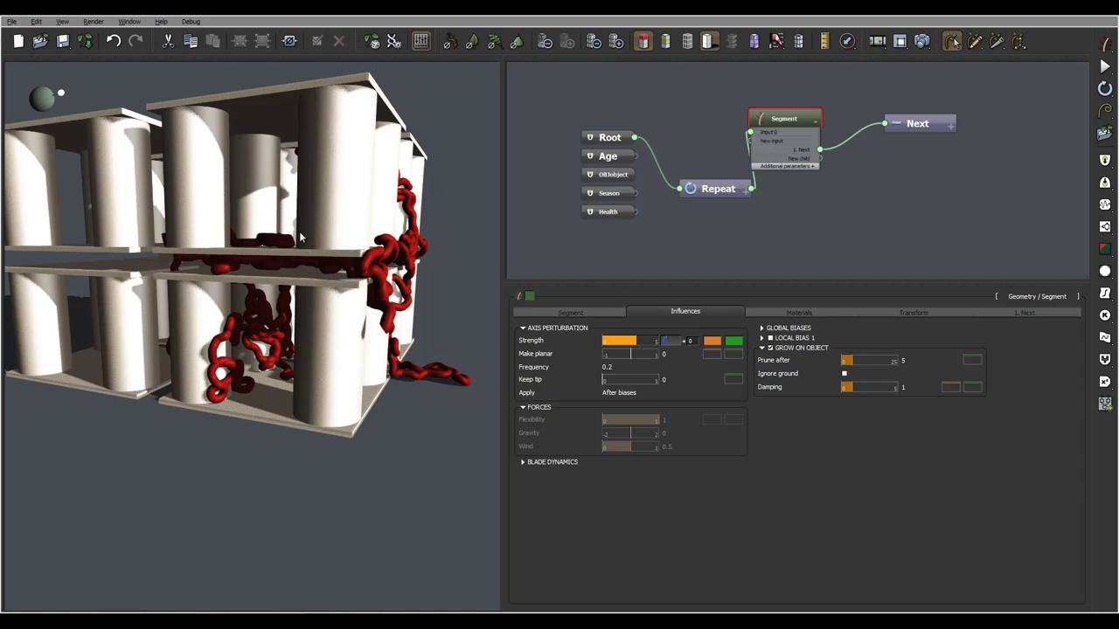
drag(296, 238, 354, 253)
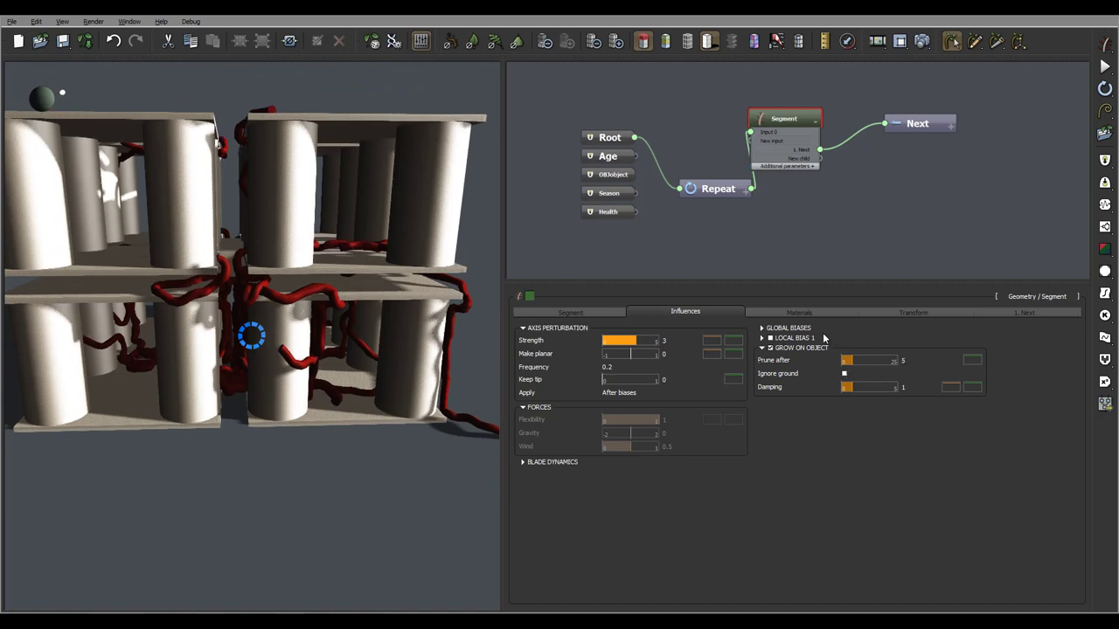
Set the Segment's grow-on-object prune distance (Prune after) to 25 and inspect the growth around the structure
mouse_move(800, 365)
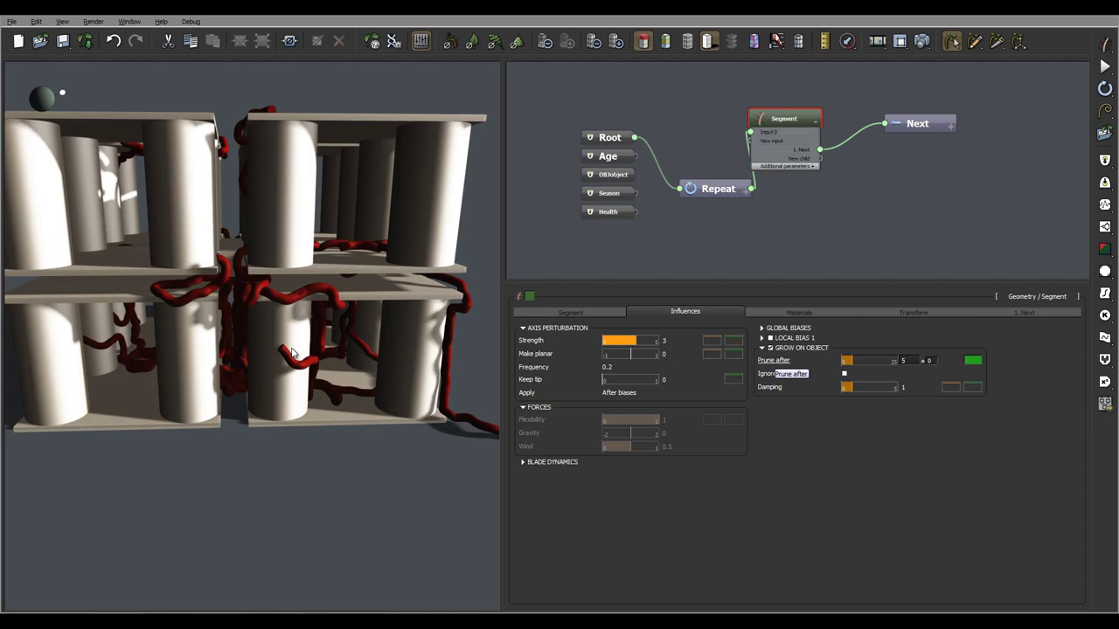
right_drag(333, 347, 233, 371)
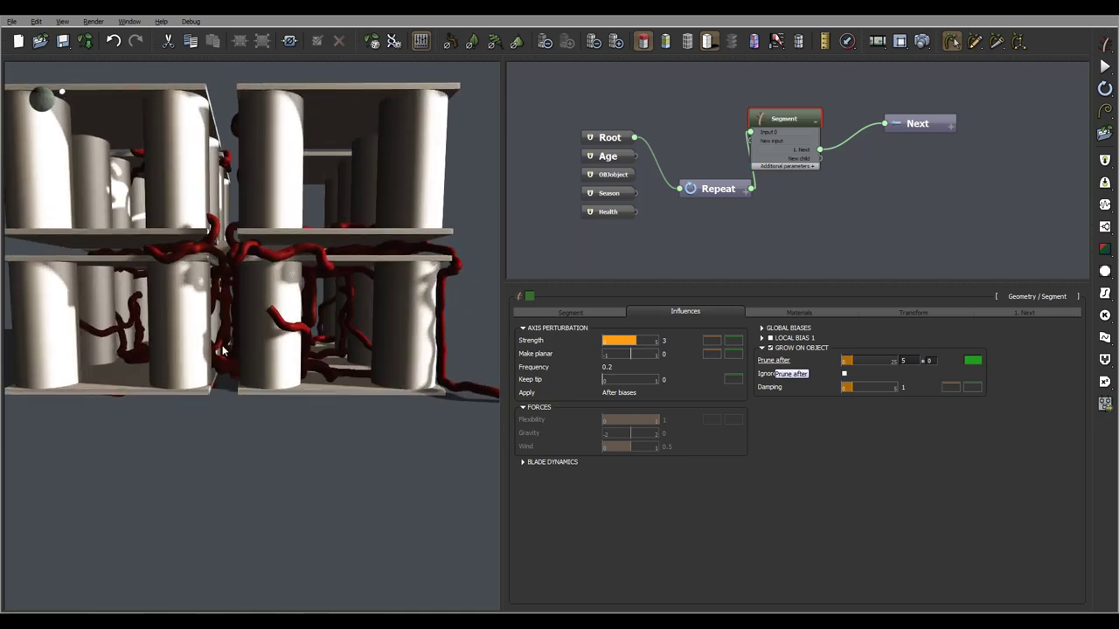
double_click(907, 360)
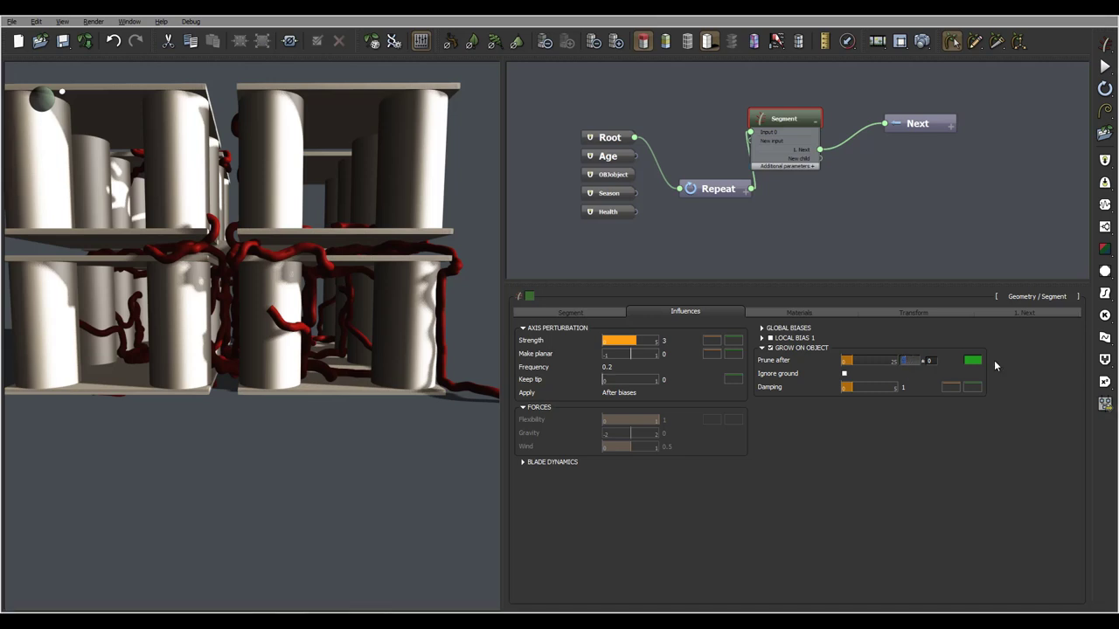
text(25)
key(Return)
middle_drag(368, 168, 384, 247)
drag(383, 246, 407, 121)
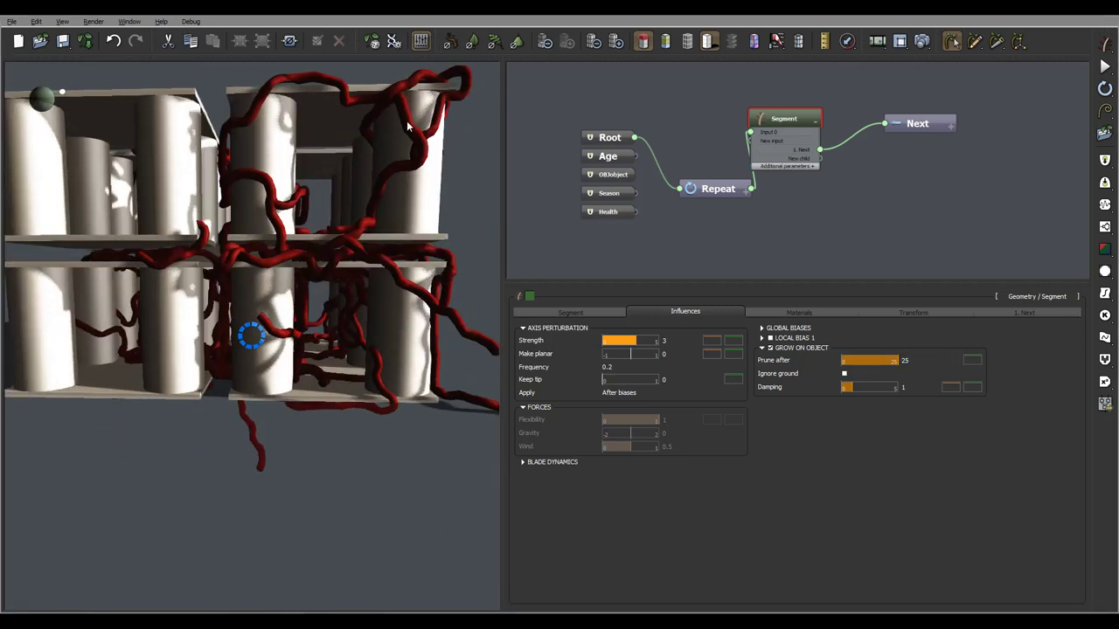
drag(339, 199, 241, 271)
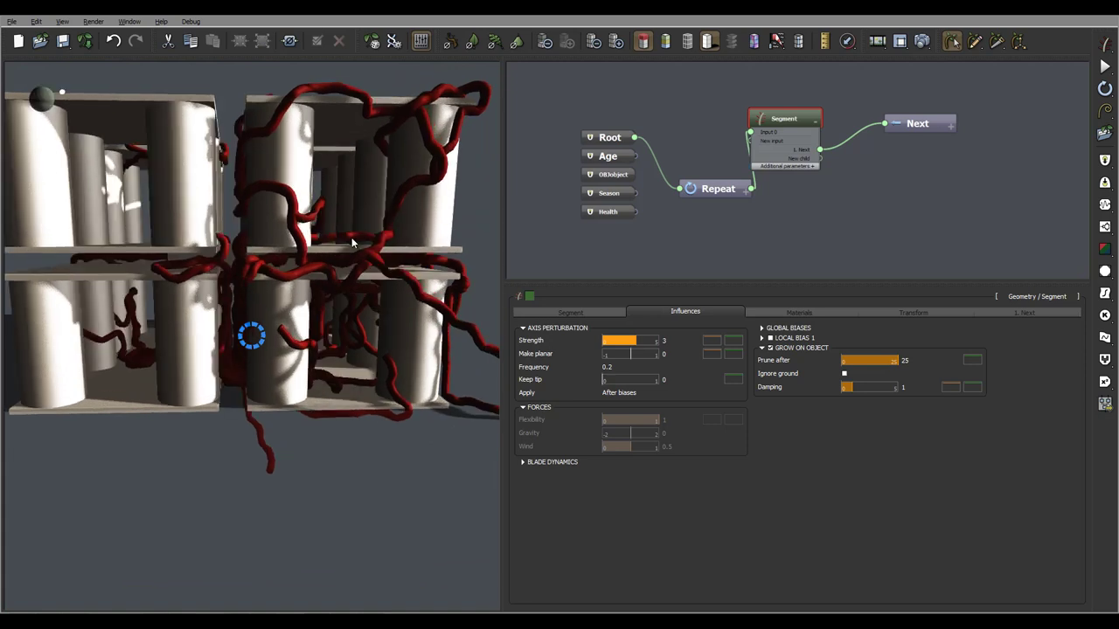
drag(392, 242, 344, 218)
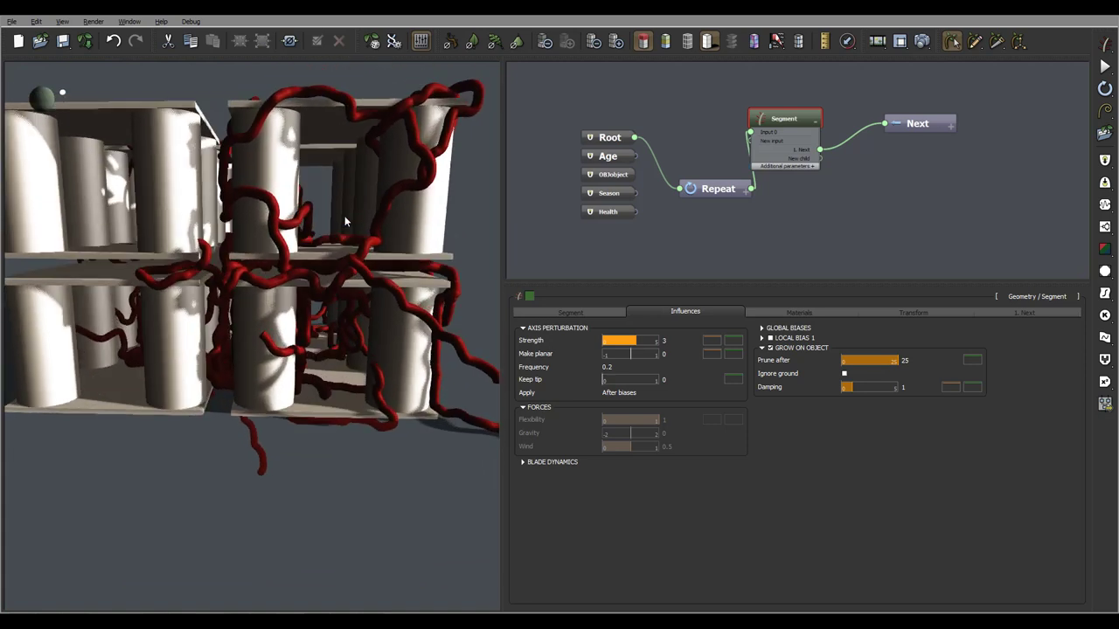
mouse_move(330, 303)
mouse_down()
mouse_move(327, 248)
mouse_move(333, 298)
mouse_up()
Raise the grow-on-object damping to 2.68 and view the result from another side
mouse_move(788, 391)
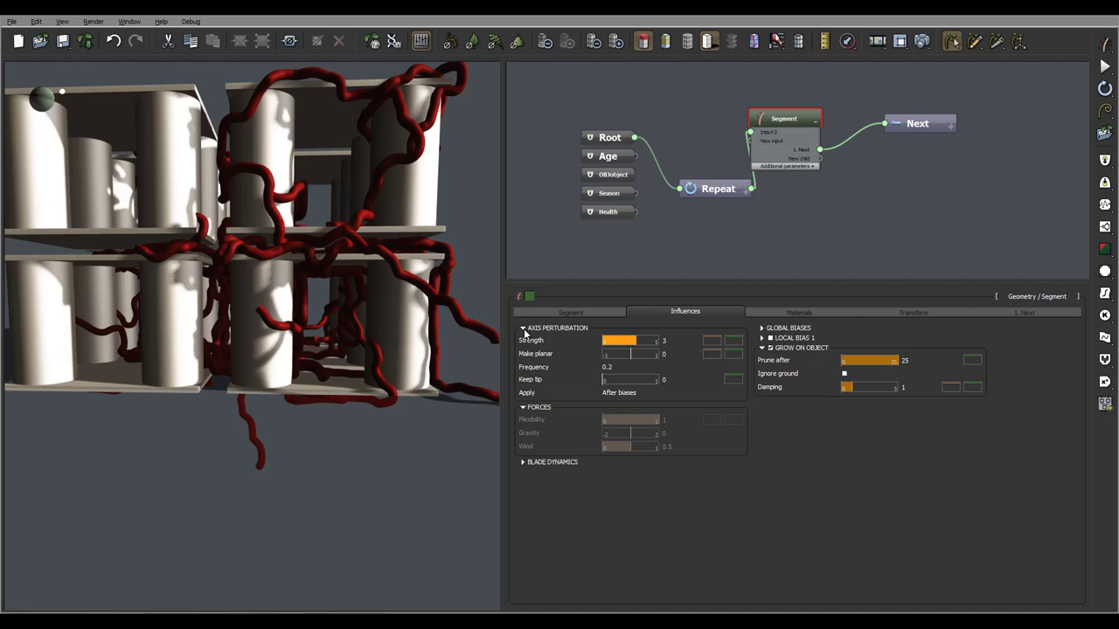
mouse_move(567, 343)
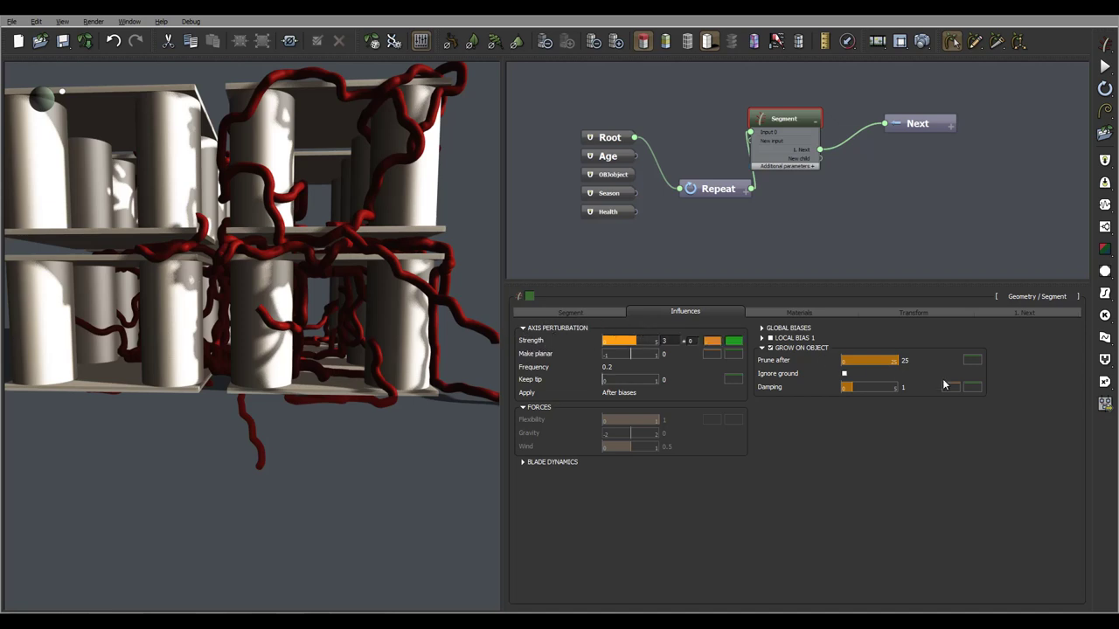
mouse_move(860, 387)
drag(858, 387, 877, 387)
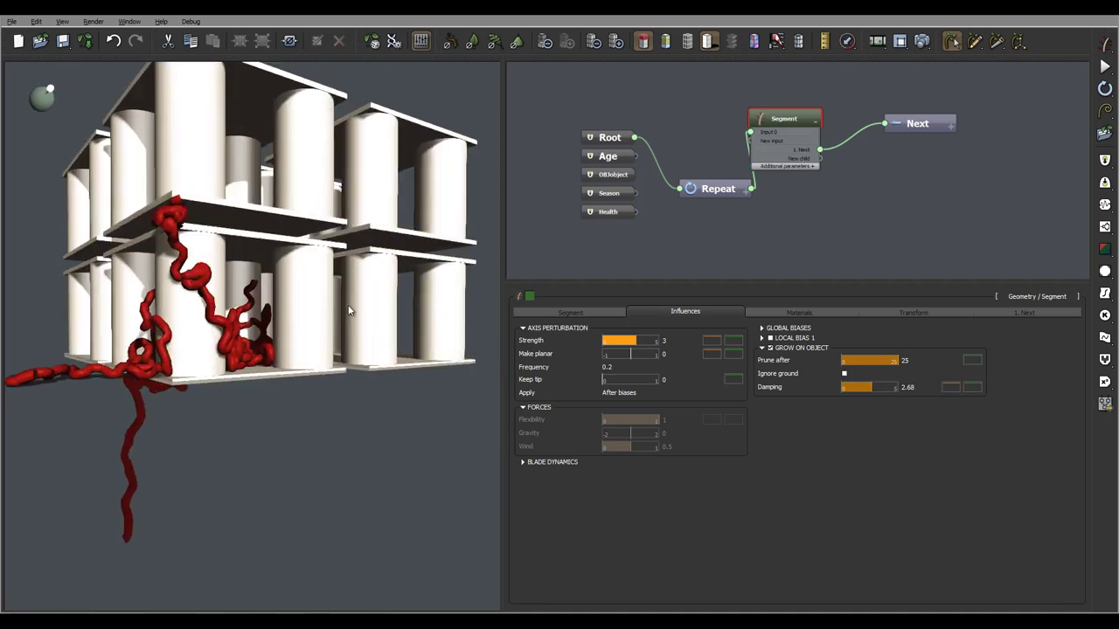
middle_drag(348, 310, 381, 325)
Set the grow-on-object damping to 10 and check the branches around the structure
click(908, 387)
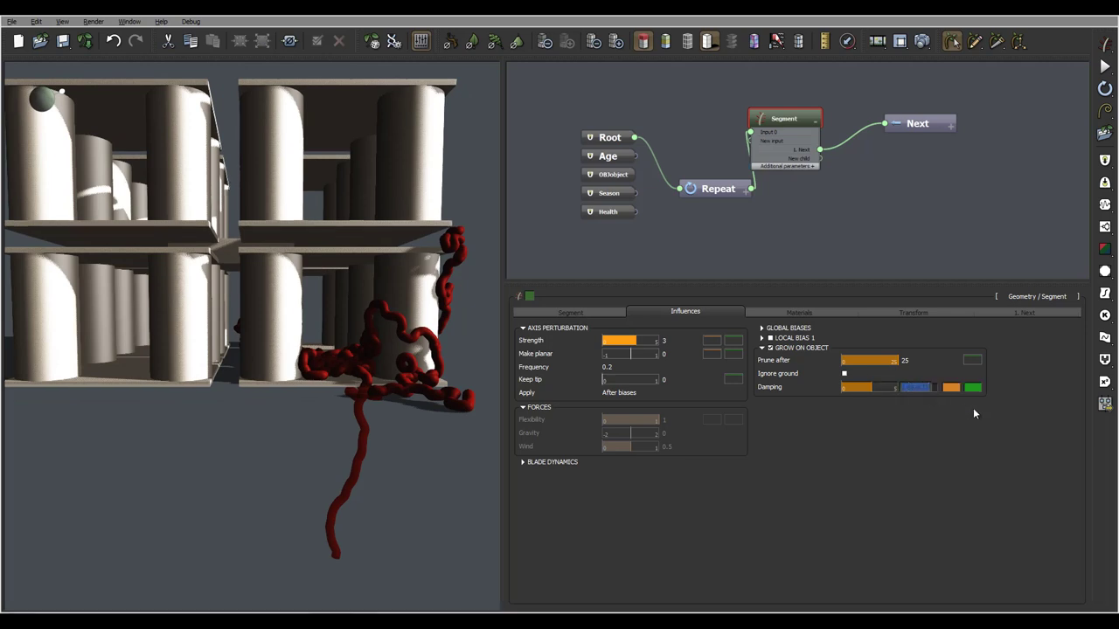
text(10)
key(Return)
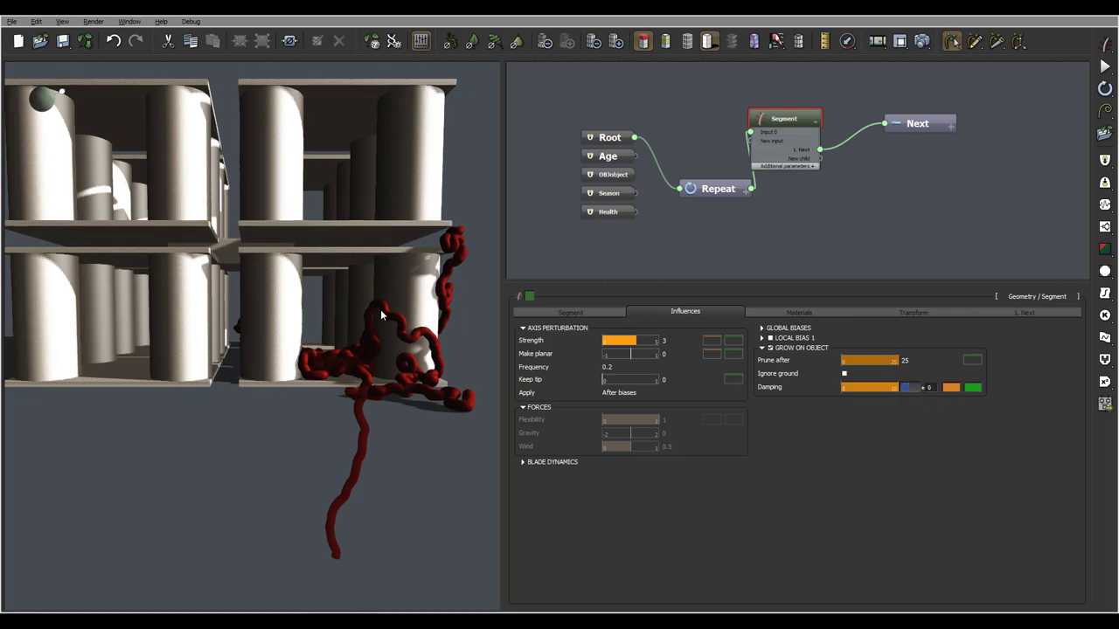
middle_drag(320, 306, 234, 320)
drag(261, 327, 292, 320)
Try a grow-on-object damping of -10 and inspect how the branches follow the structure
double_click(912, 387)
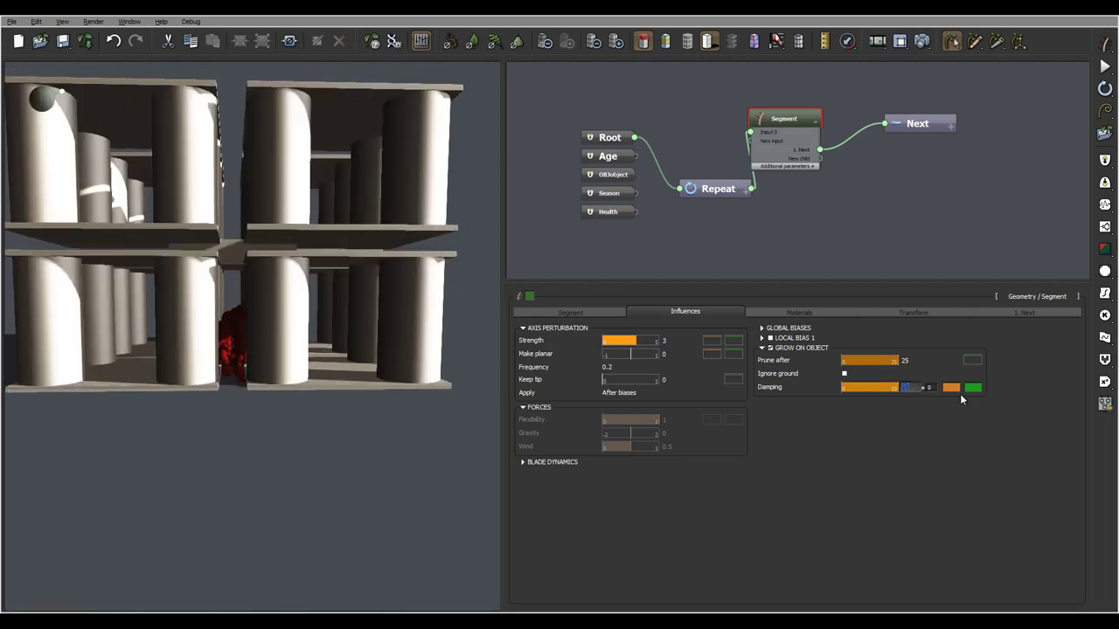
text(0.1)
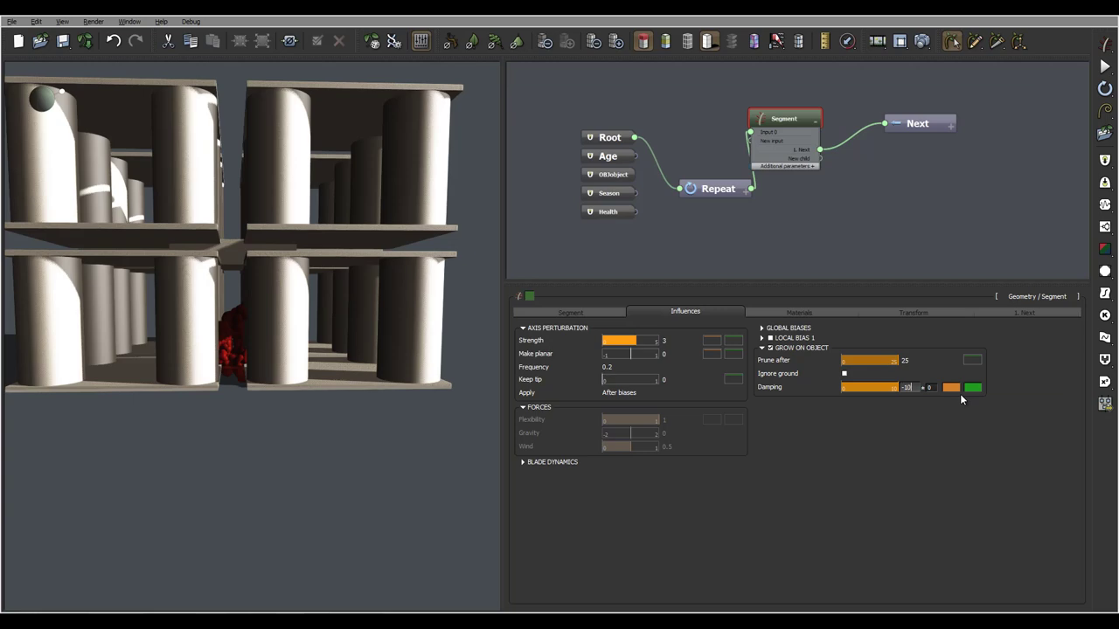
key(Return)
drag(335, 309, 300, 336)
right_drag(300, 336, 336, 345)
scroll(250, 332, down, 5)
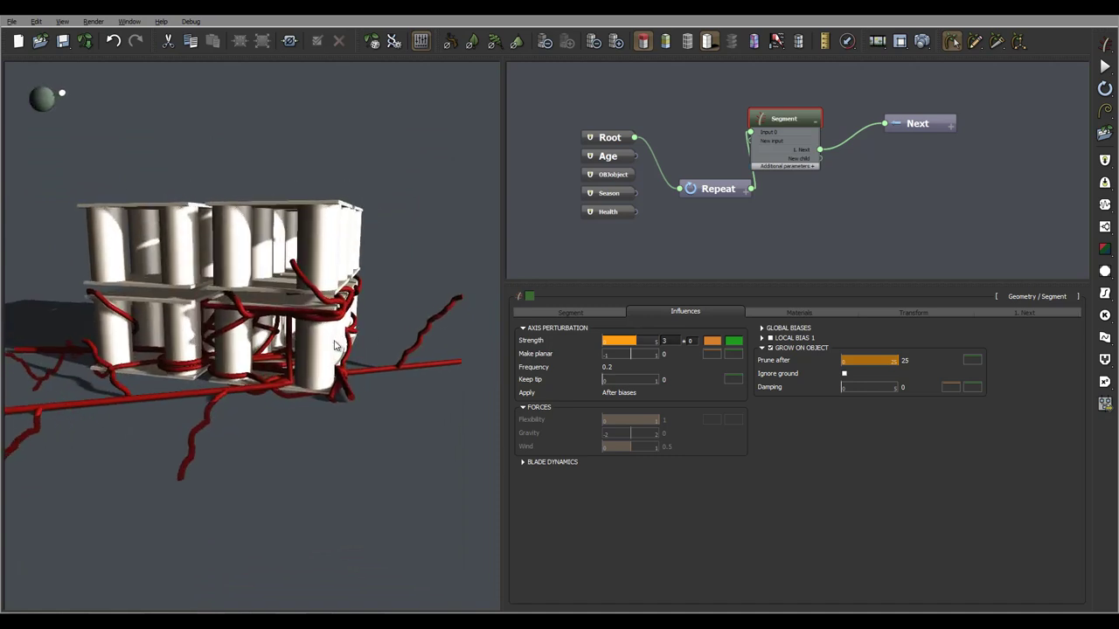
scroll(334, 345, up, 4)
scroll(335, 345, up, 5)
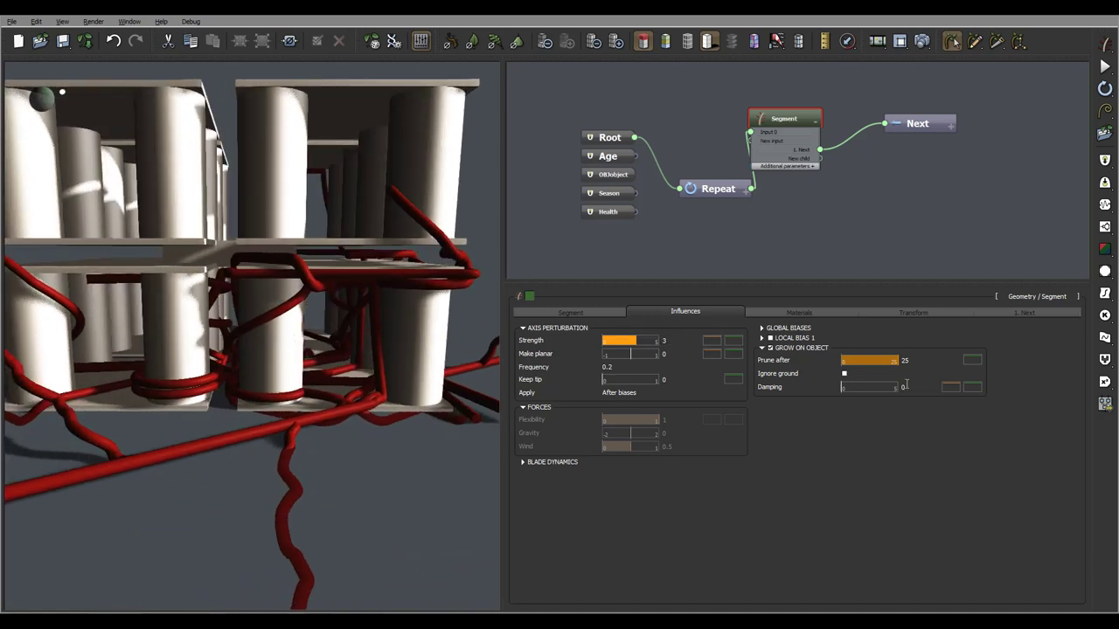
Set the grow-on-object damping to 0.2 and look over the branches
click(908, 388)
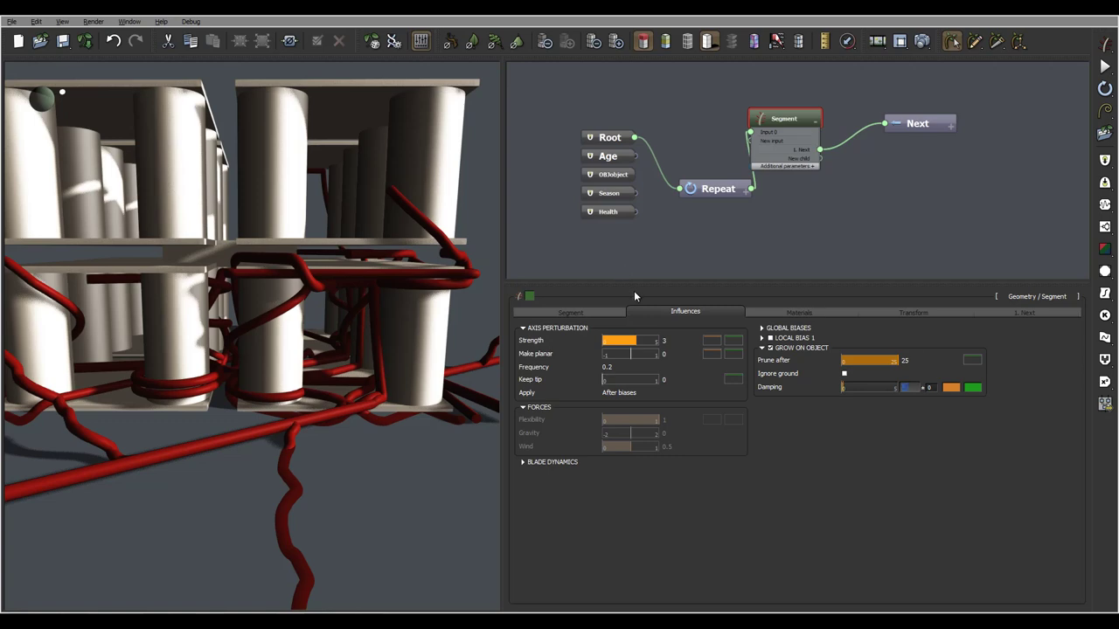
right_drag(290, 282, 299, 319)
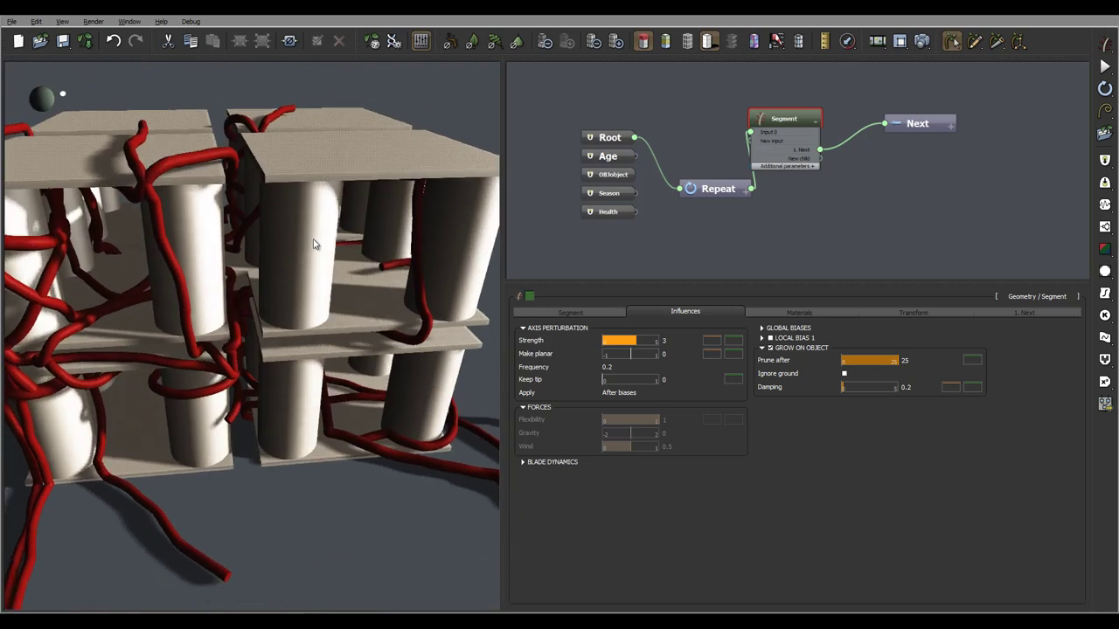
Give the Segment node's length a random variation of 50
click(587, 312)
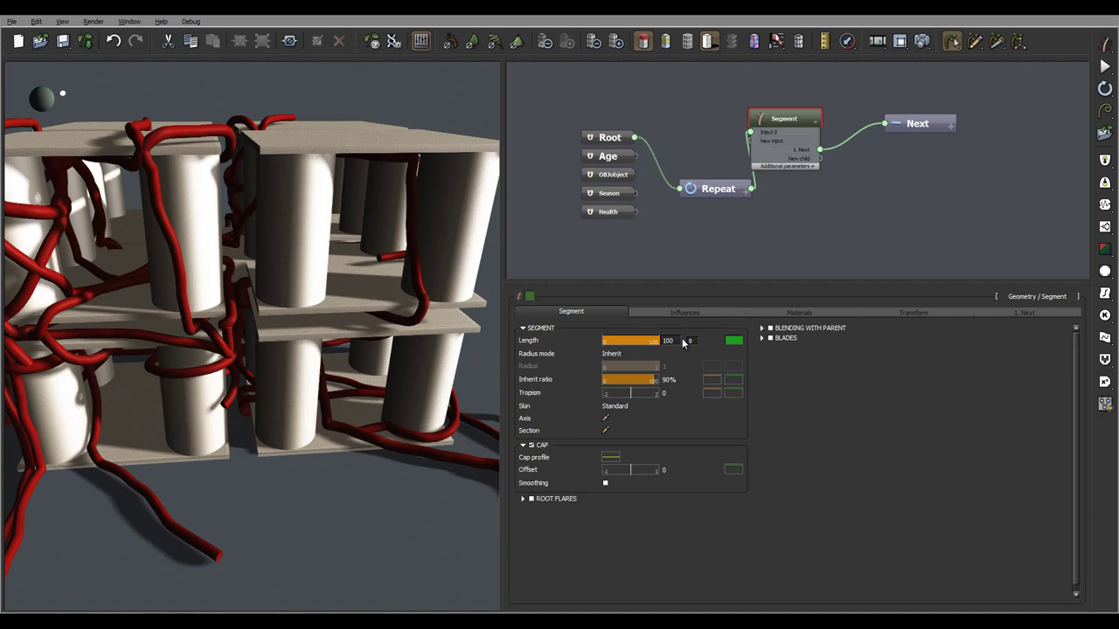
click(693, 341)
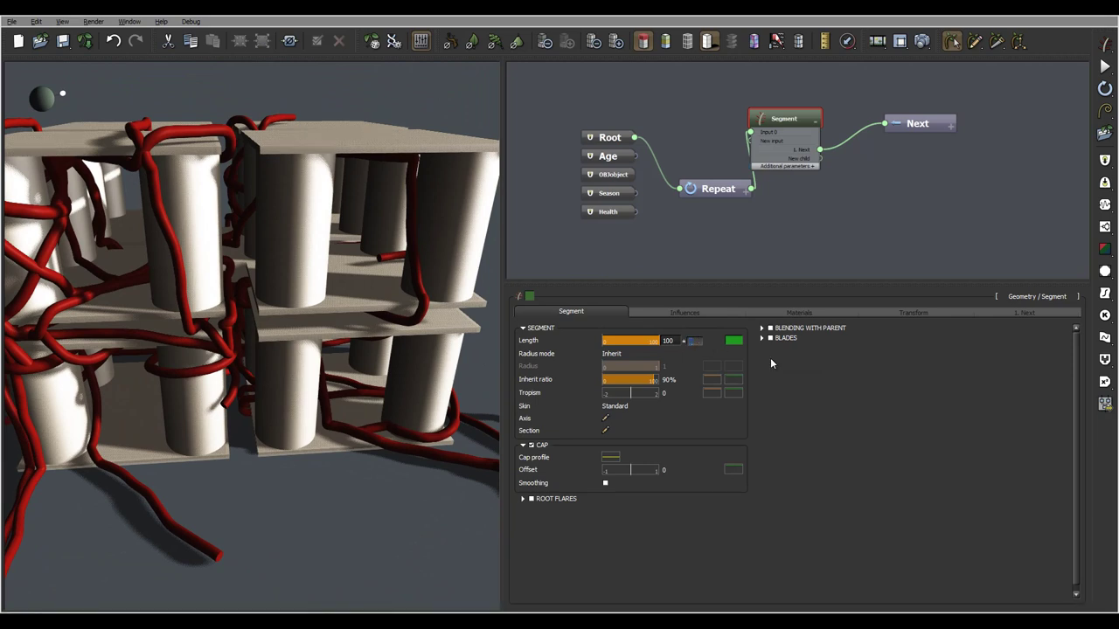
text(50)
key(Return)
right_drag(343, 269, 331, 270)
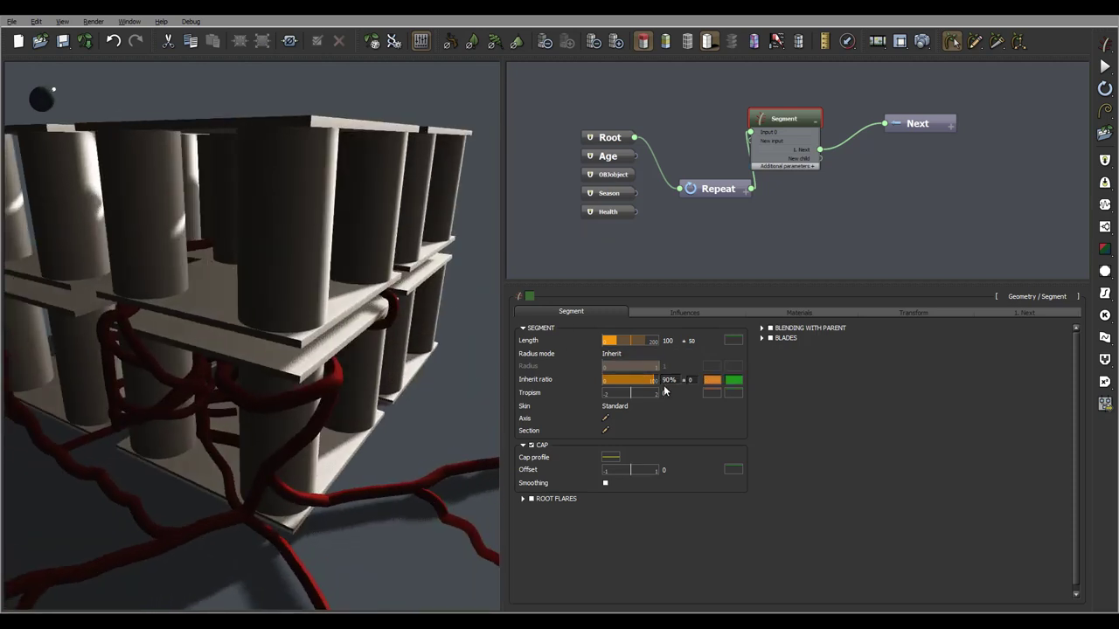
Shape the inherit ratio profile to stay near 1 until about 0.71, then fall to about 0.3 at the end
click(715, 380)
click(758, 270)
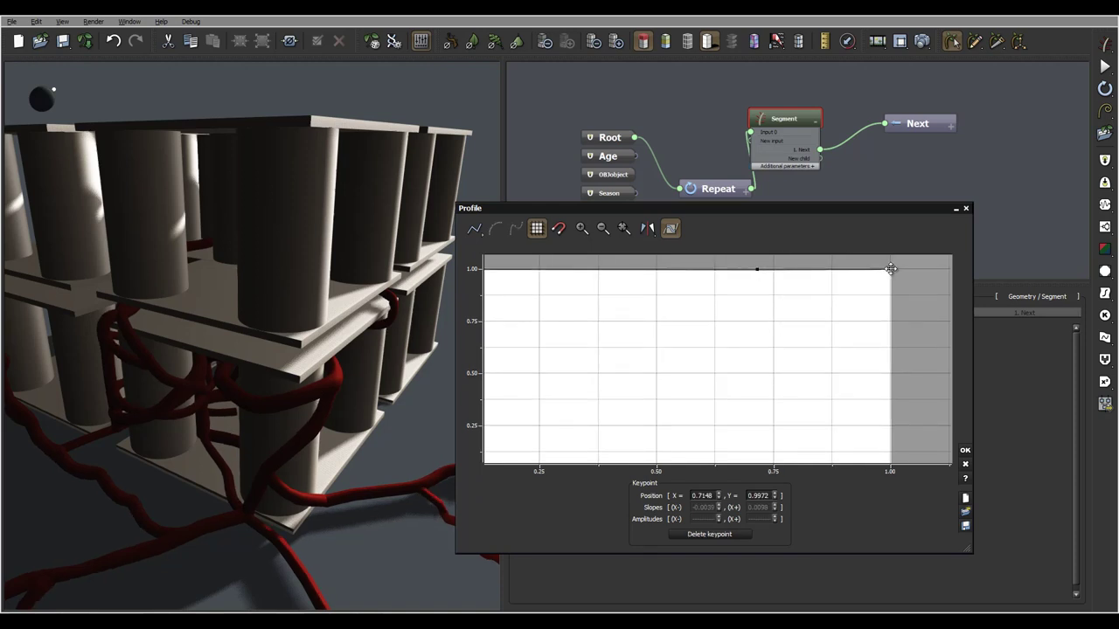
drag(889, 269, 892, 426)
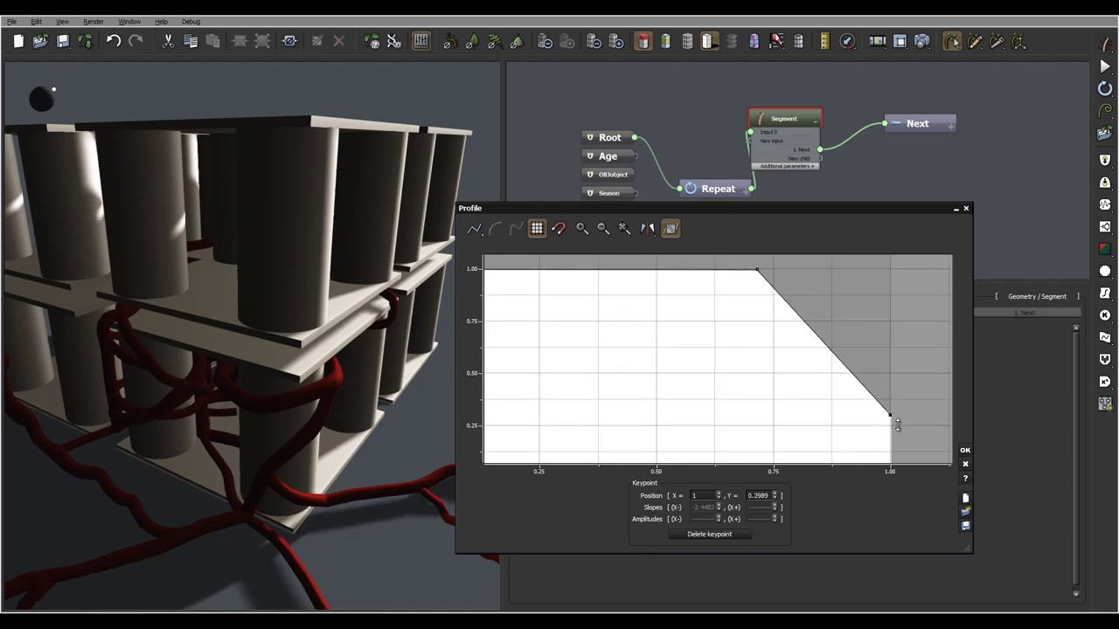
click(965, 451)
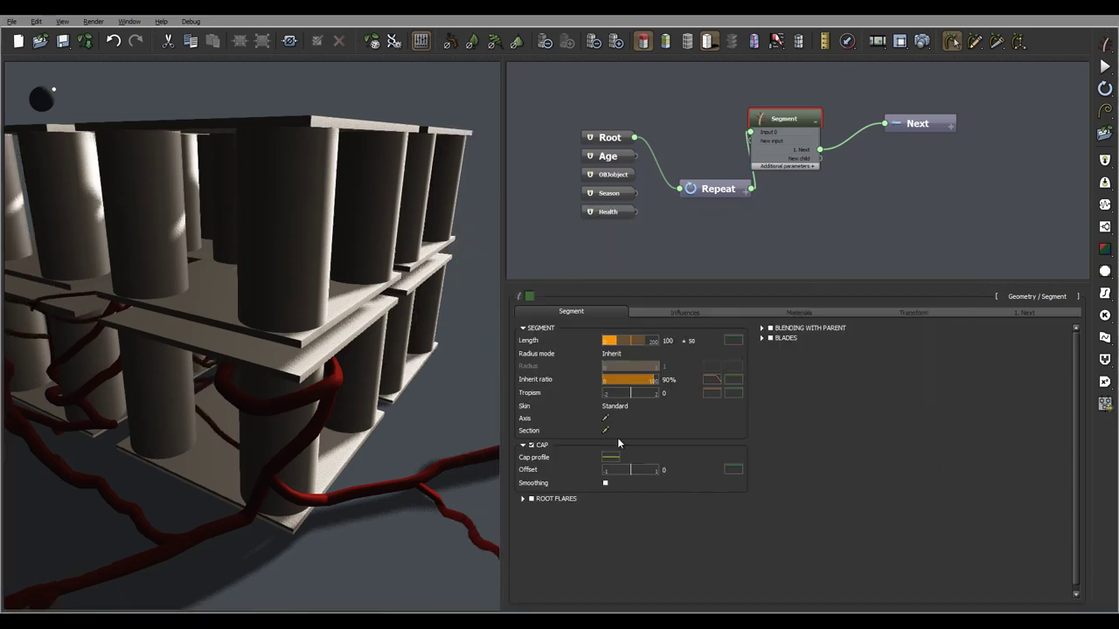
Lower the start of the Segment's cap profile to about 0.04 and enable blending with the parent
click(612, 459)
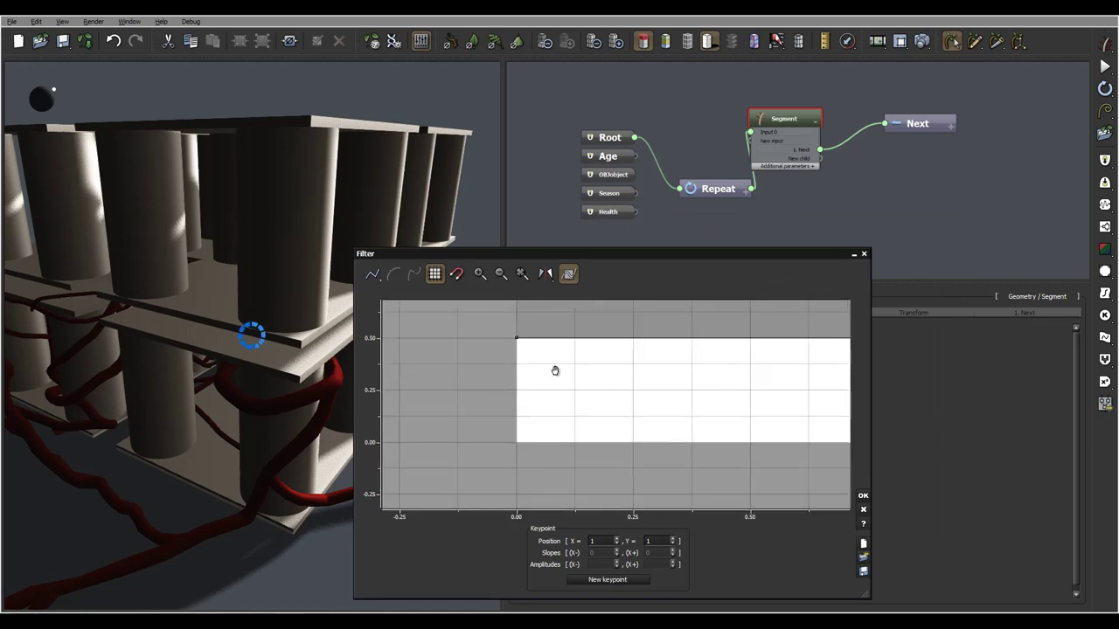
drag(517, 341, 516, 433)
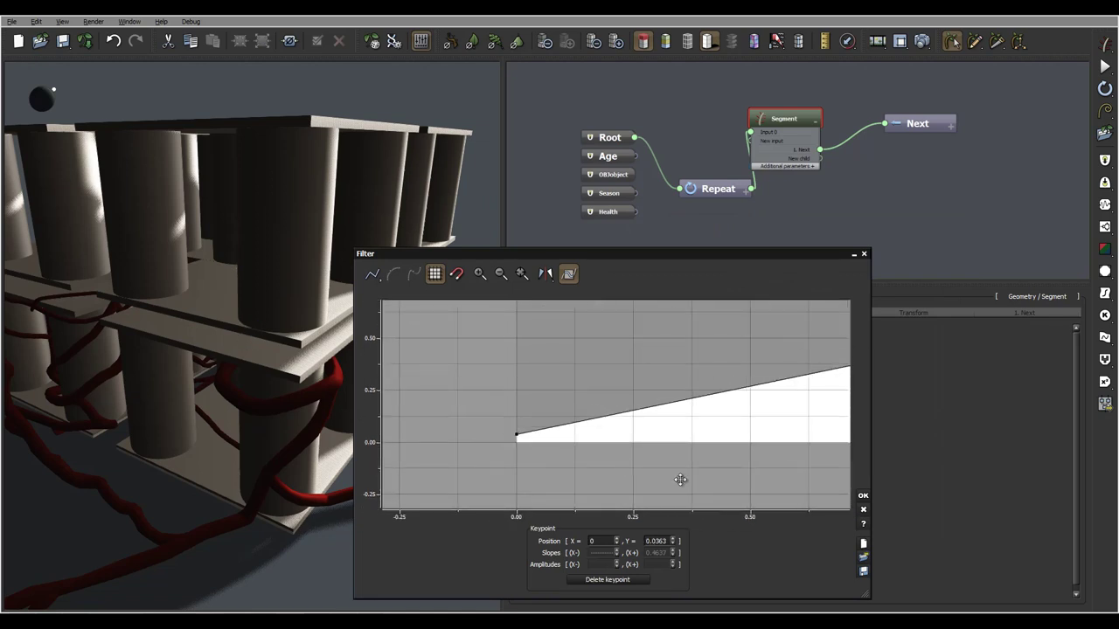
click(864, 497)
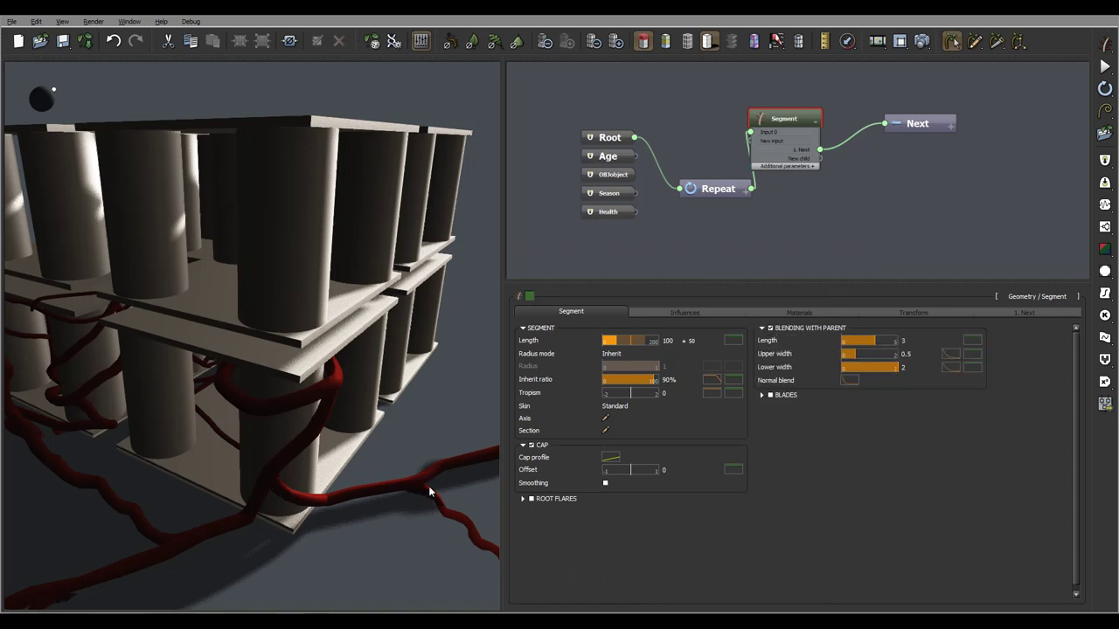
Turn the light to brighten the structure and set the Segment's axis perturbation frequency to 0.05
drag(424, 439, 318, 347)
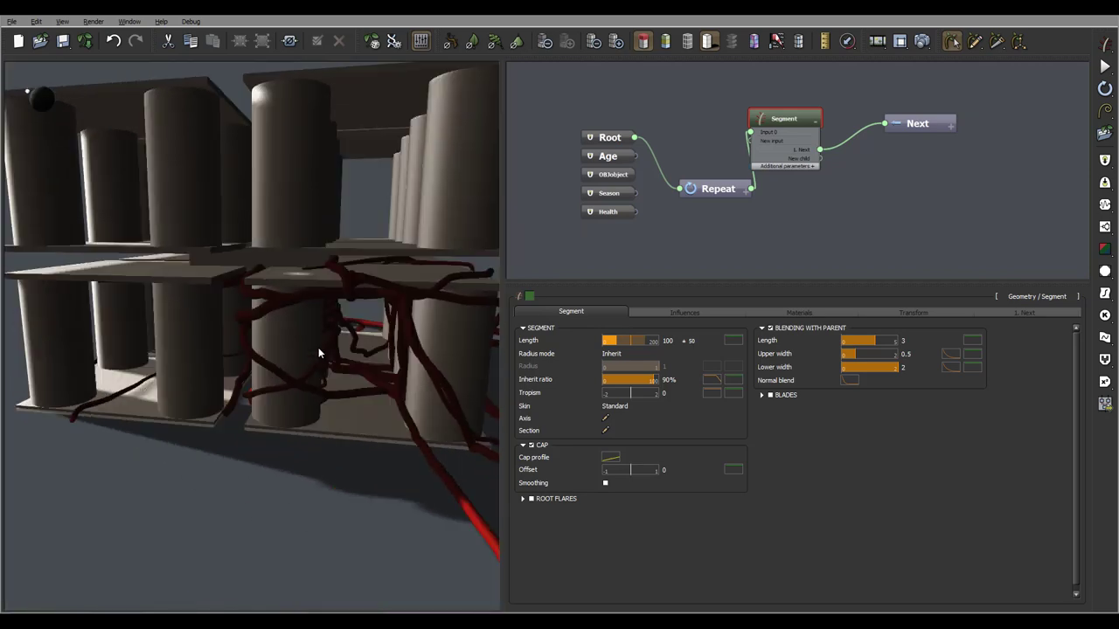
drag(29, 93, 85, 91)
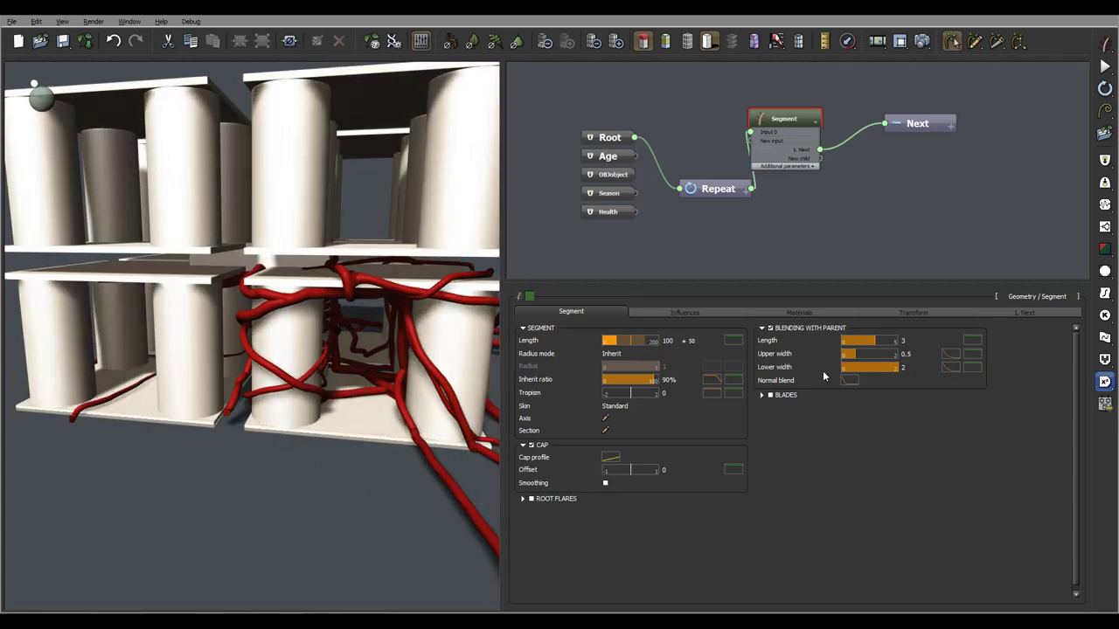
click(655, 311)
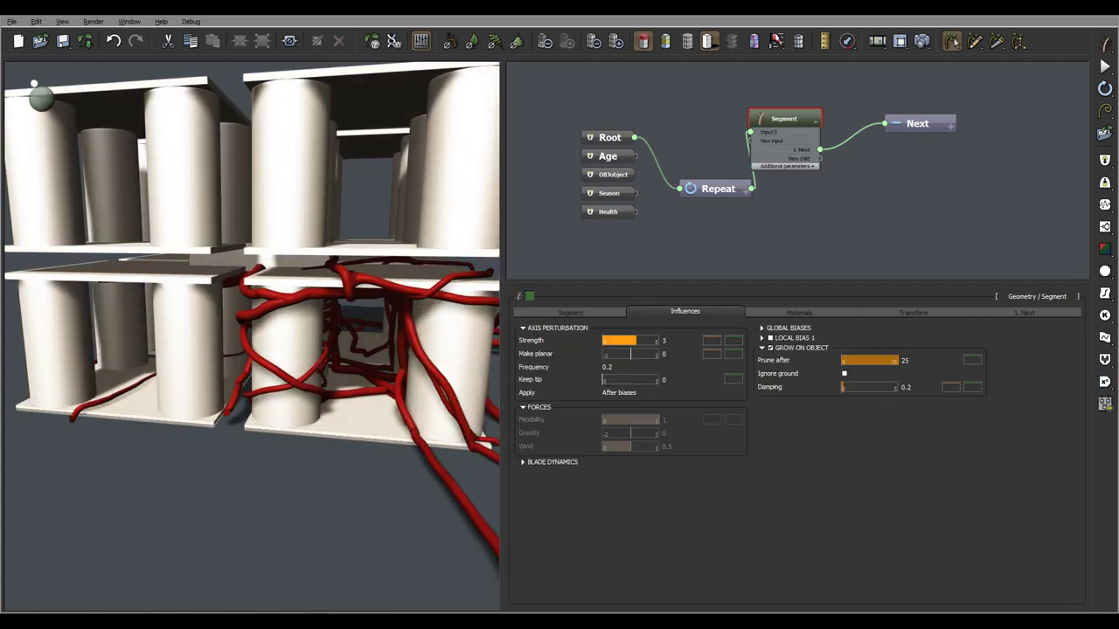
mouse_move(669, 341)
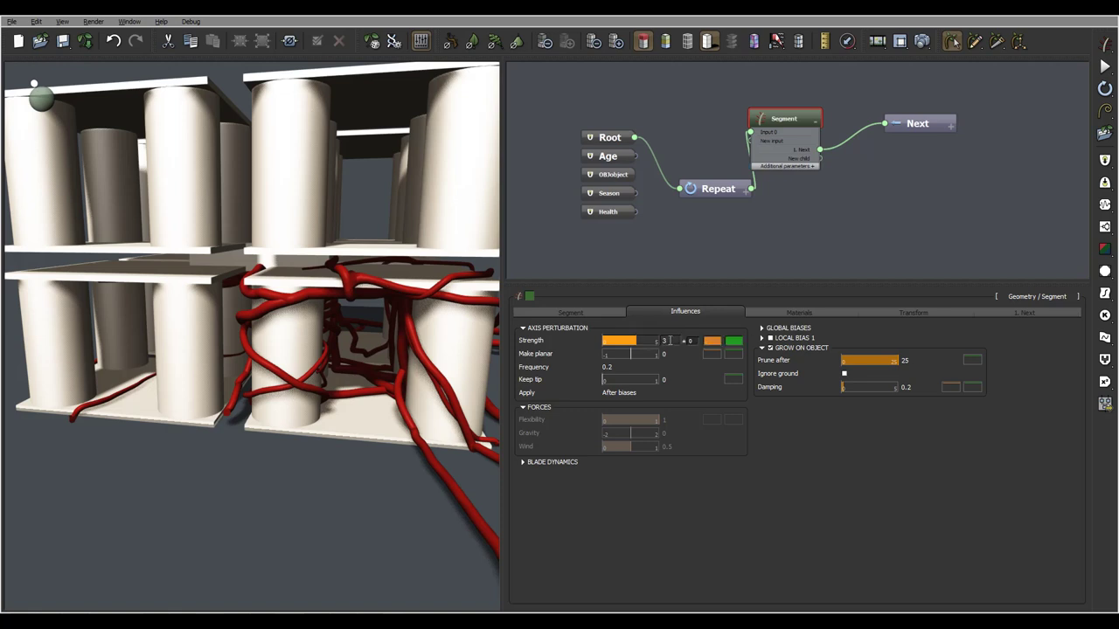
click(624, 367)
text(0.05)
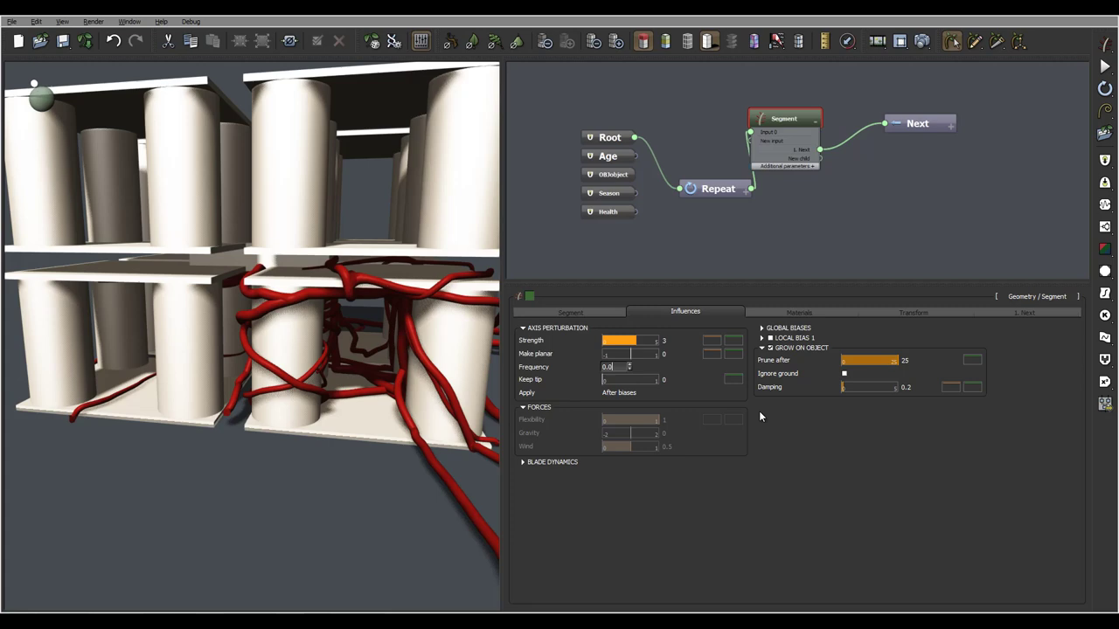
key(Return)
mouse_move(362, 322)
right_down()
mouse_move(441, 317)
mouse_move(272, 332)
mouse_move(397, 325)
mouse_move(378, 289)
mouse_move(369, 314)
right_up()
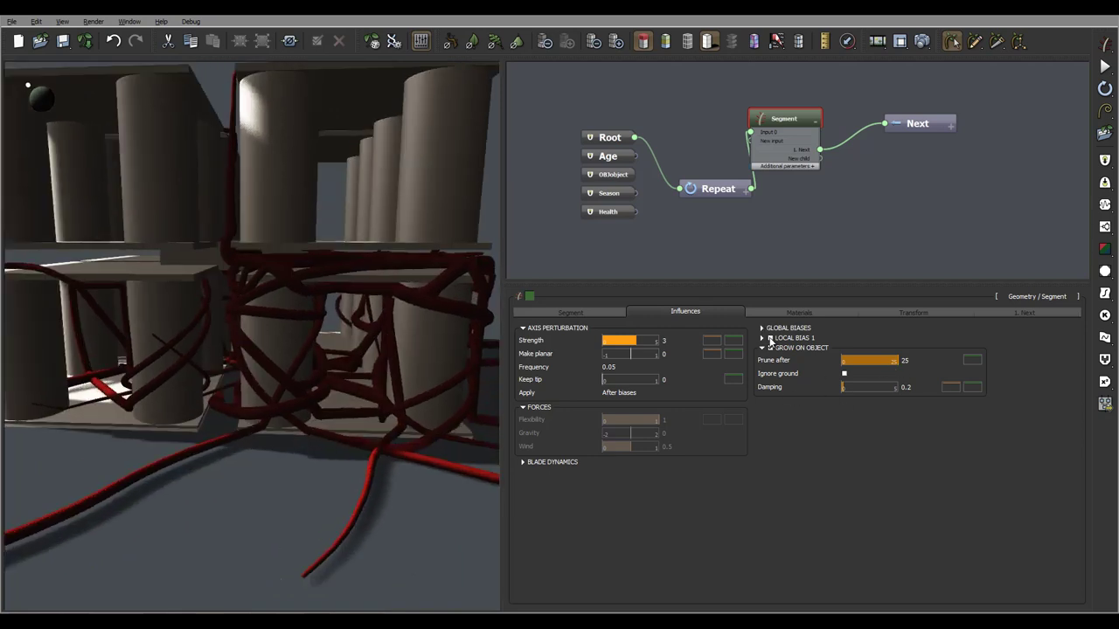
Set the grow-on-object Prune after value to 10 and check the branches on the structure
double_click(912, 361)
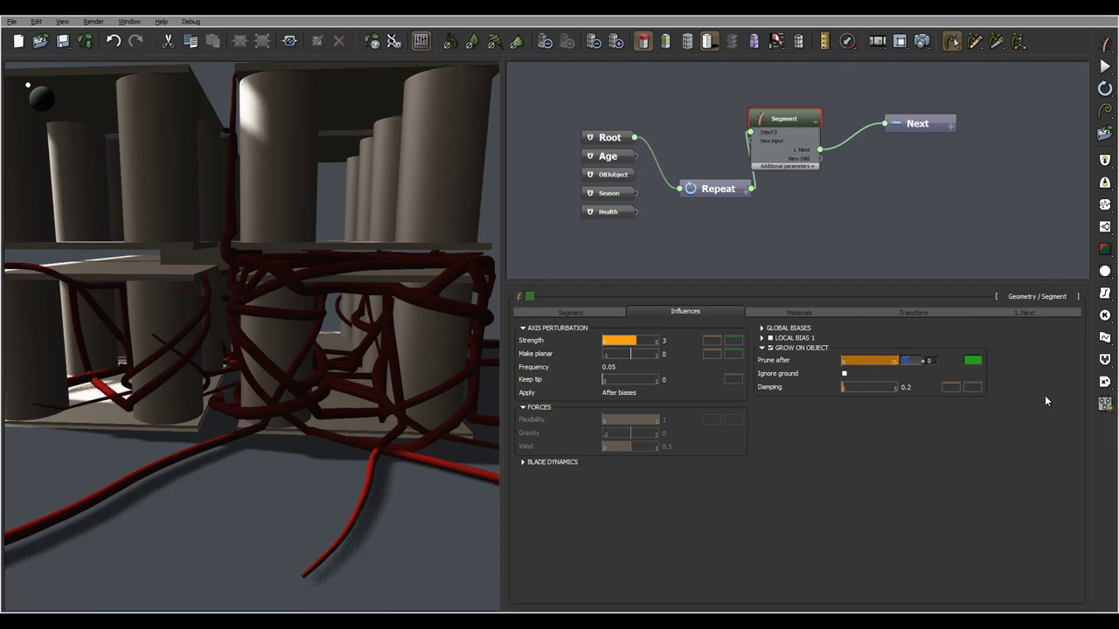
text(10)
key(Return)
drag(377, 325, 300, 334)
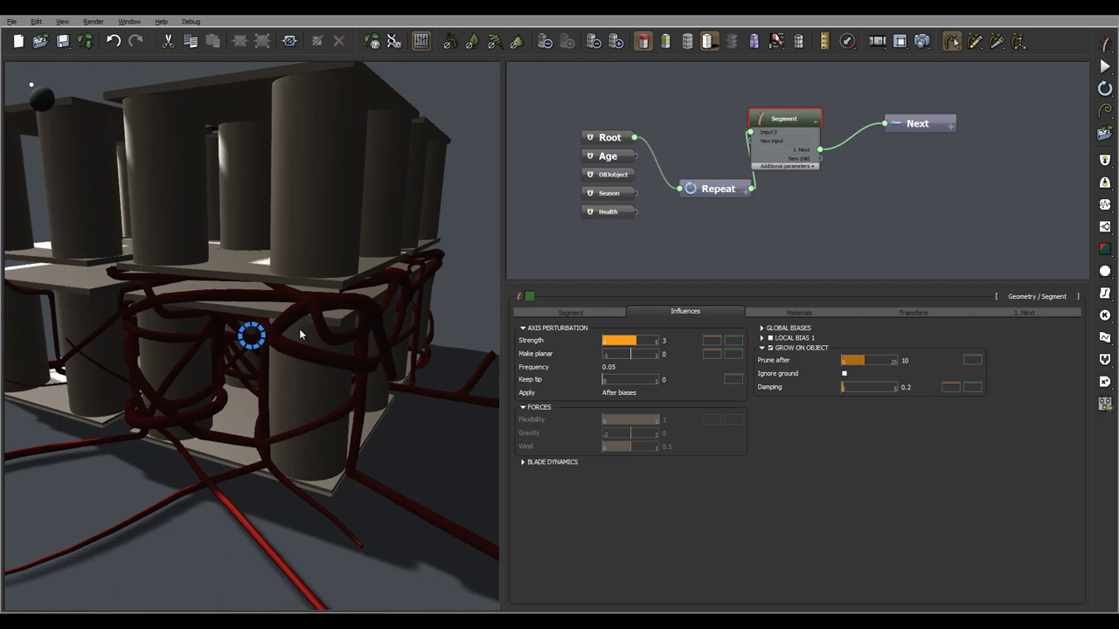
Set the grow-on-object damping to 1 and view the growth from another side
click(909, 390)
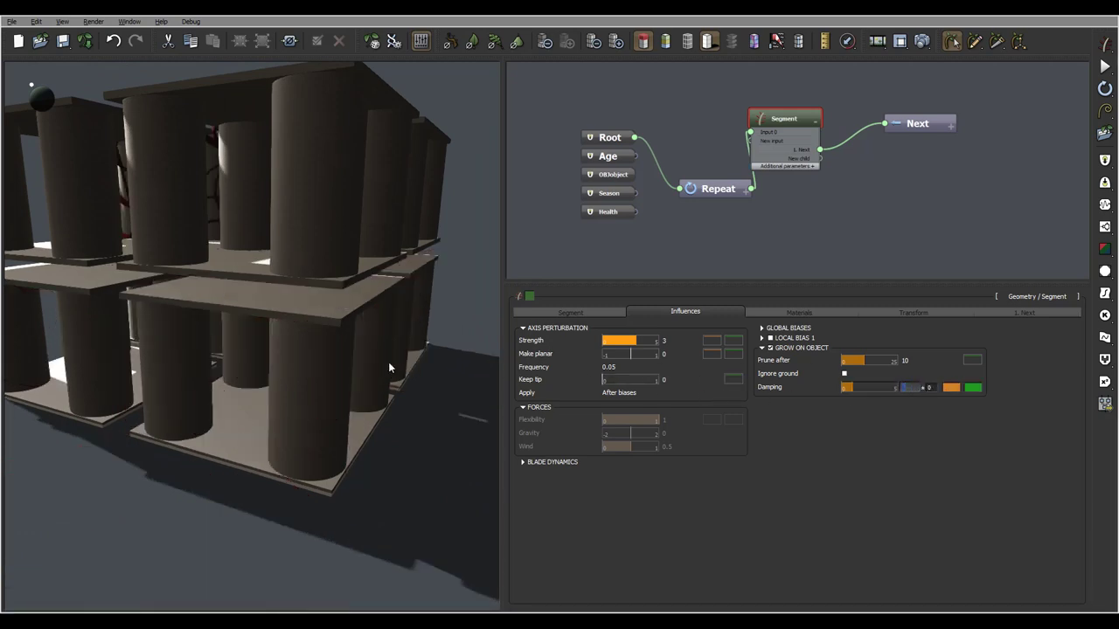
right_drag(312, 324, 306, 291)
drag(305, 285, 385, 344)
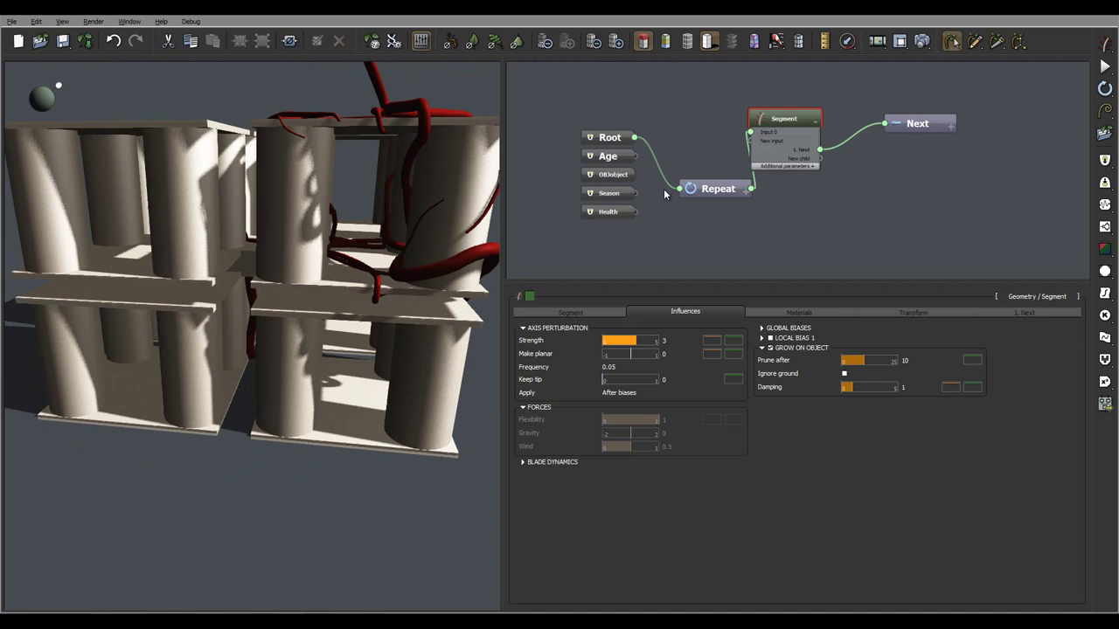
Set the Repeat node's iteration count to 6 and look over the branches
click(724, 191)
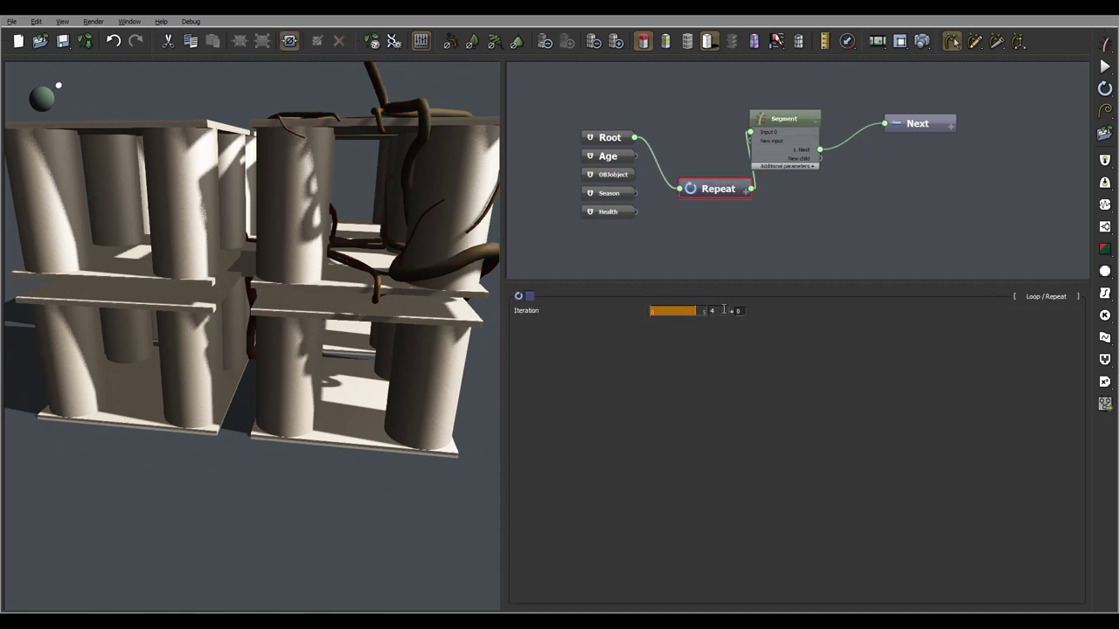
double_click(720, 310)
text(6)
key(Return)
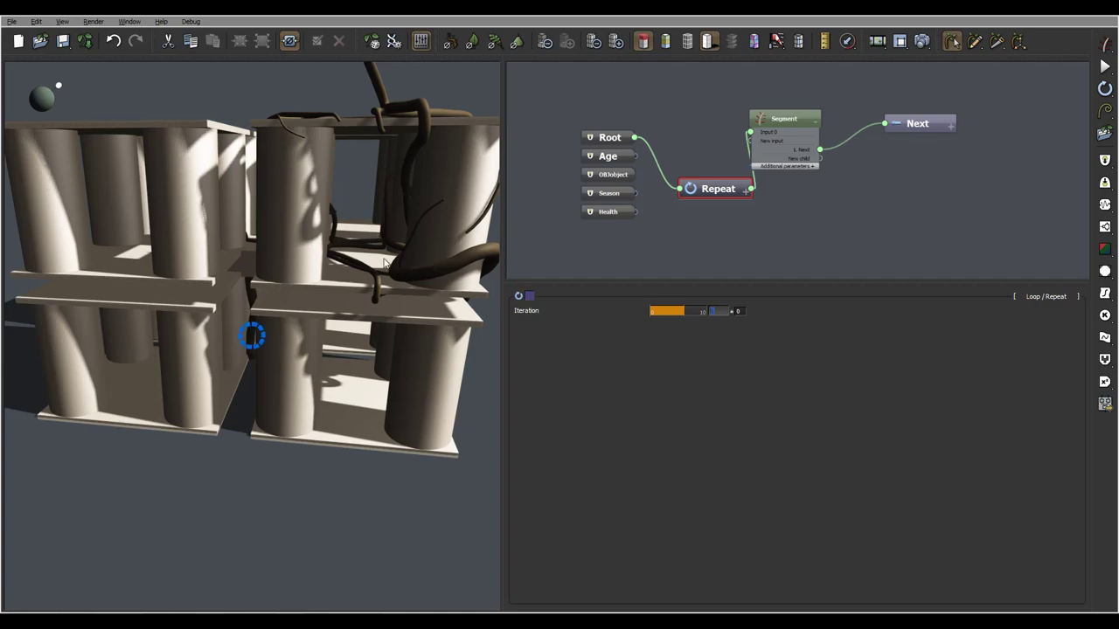
right_drag(367, 211, 159, 204)
drag(157, 204, 490, 225)
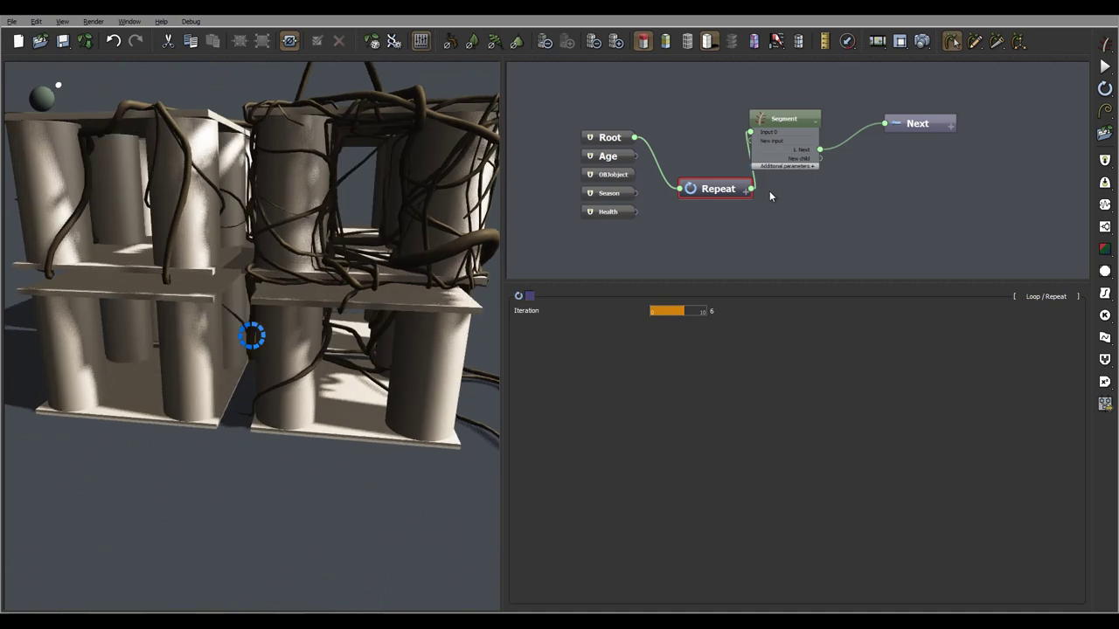
Set the number of child branches in the Segment node's Next distribution to 12 and inspect the growth
click(792, 122)
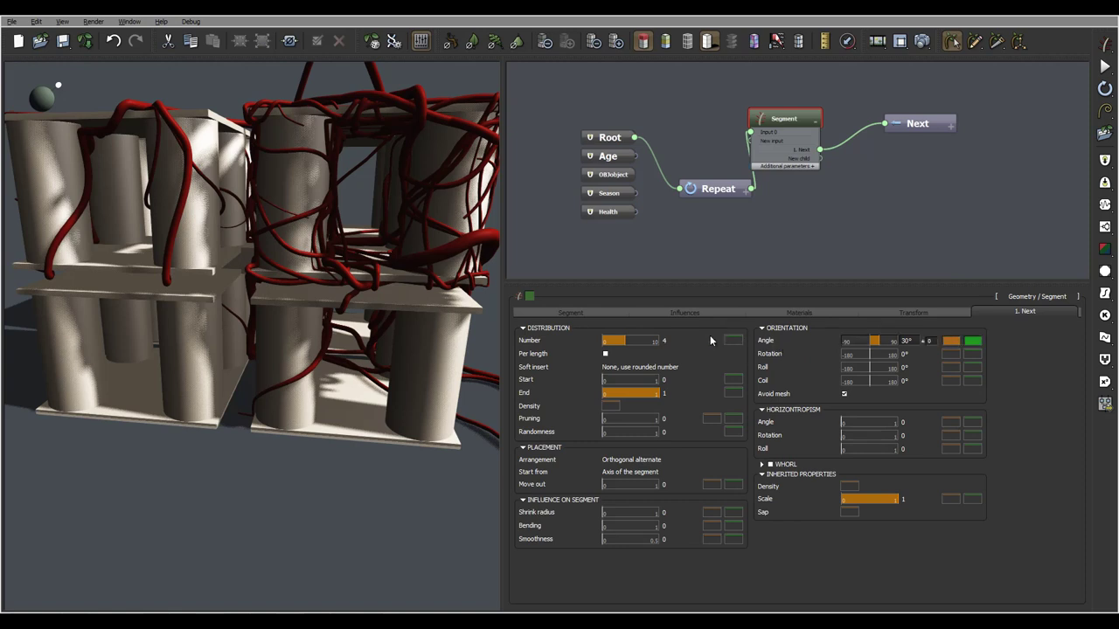
double_click(667, 340)
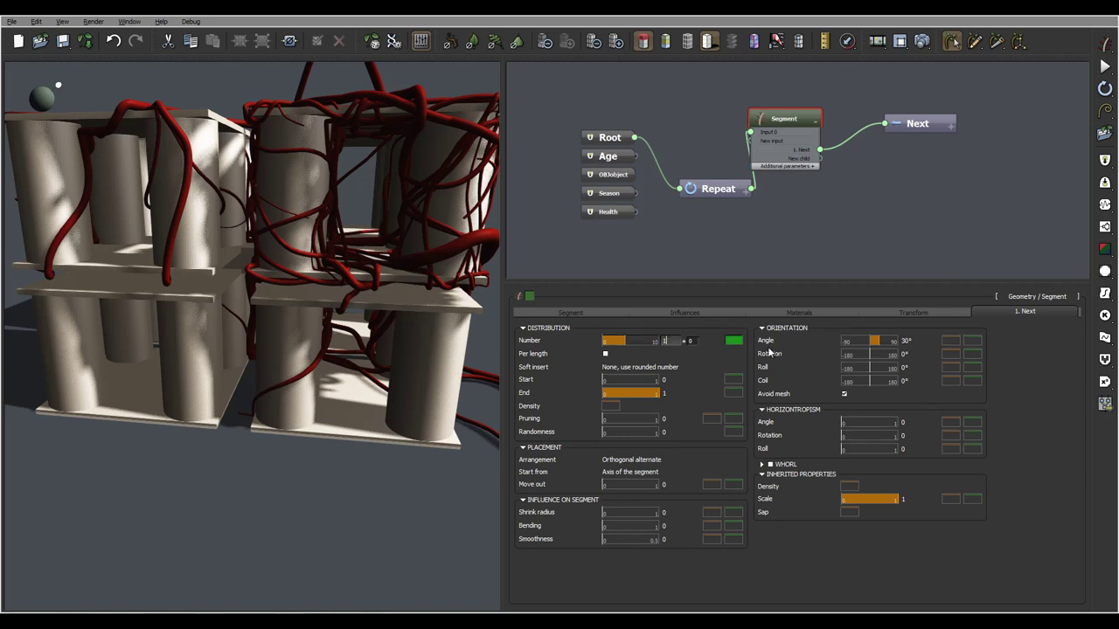
text(12)
key(Return)
click(952, 369)
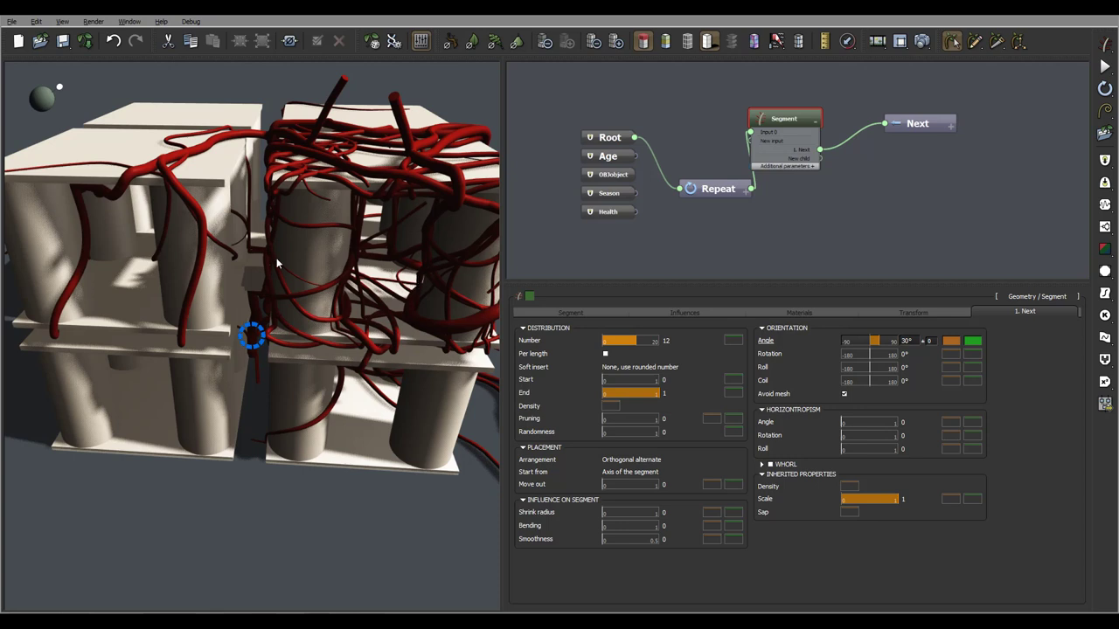
mouse_move(429, 215)
right_down()
mouse_move(388, 217)
mouse_move(423, 222)
right_up()
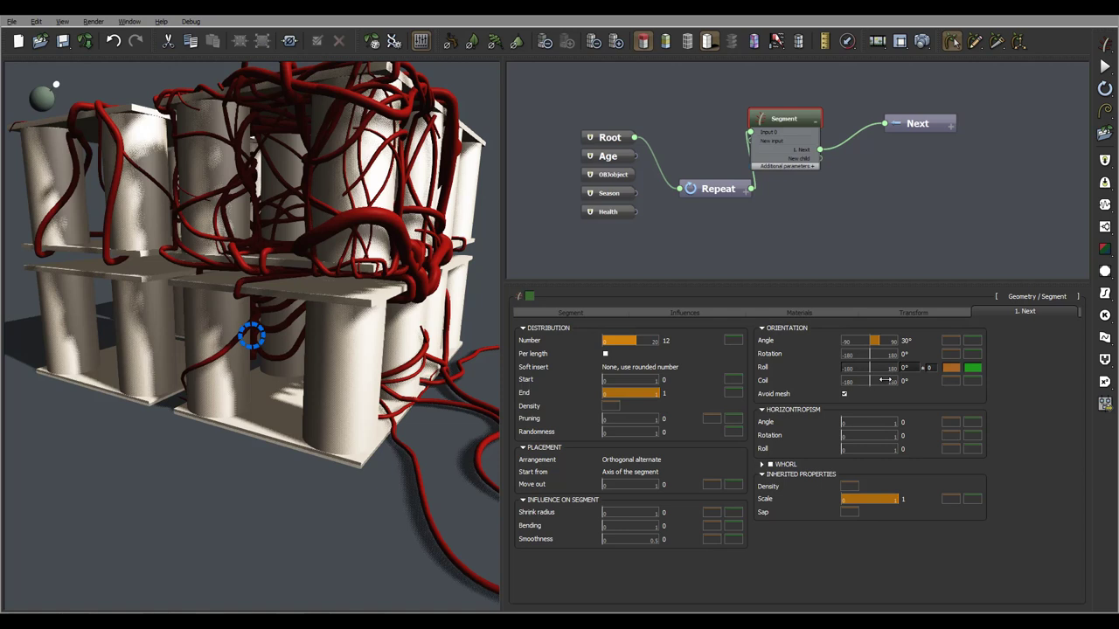
Set the child branches' coil to 132° and their roll to 40°
double_click(914, 382)
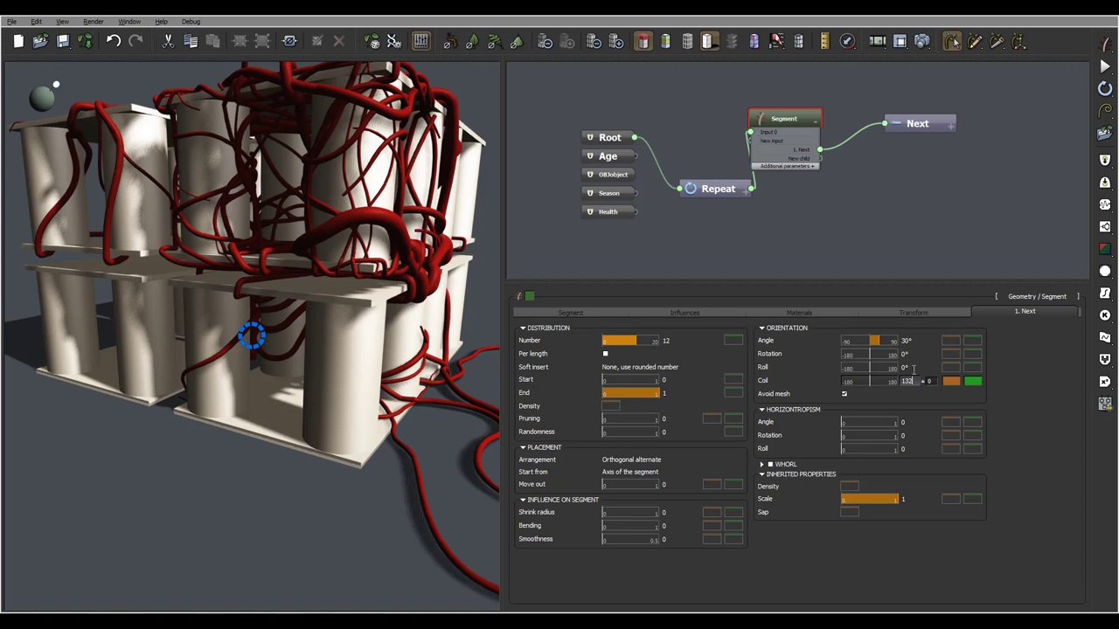
key(Return)
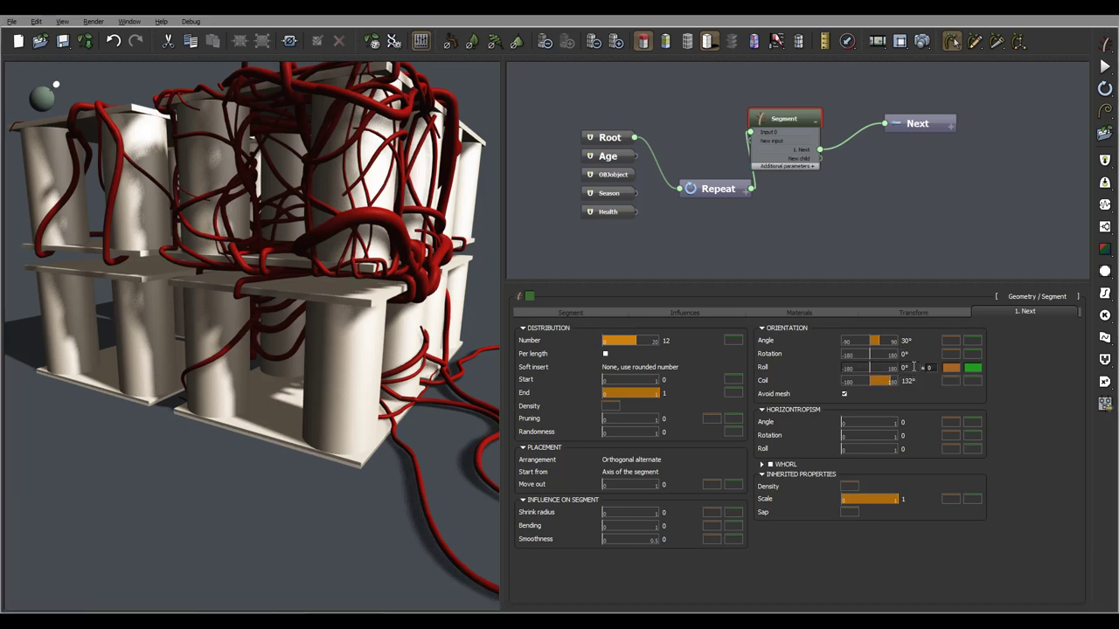
double_click(913, 368)
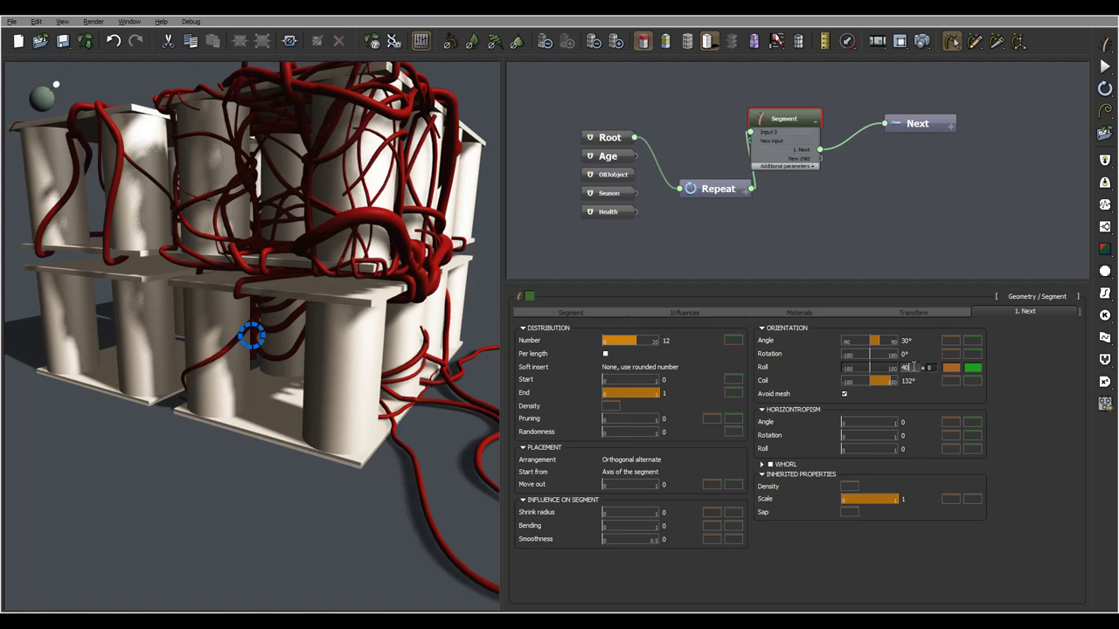
key(Return)
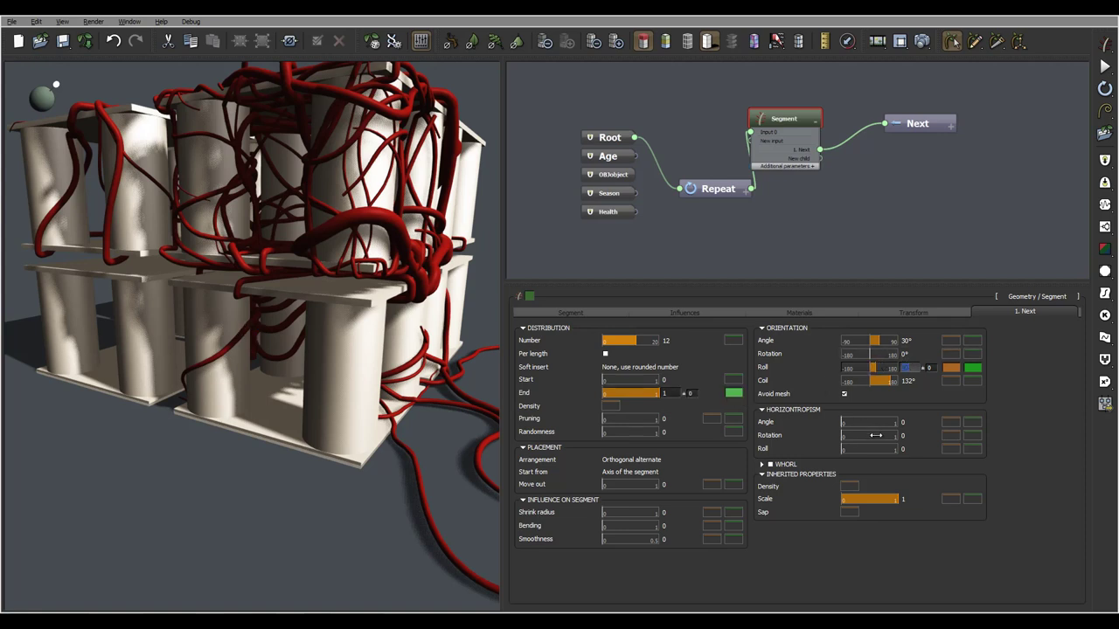
click(853, 421)
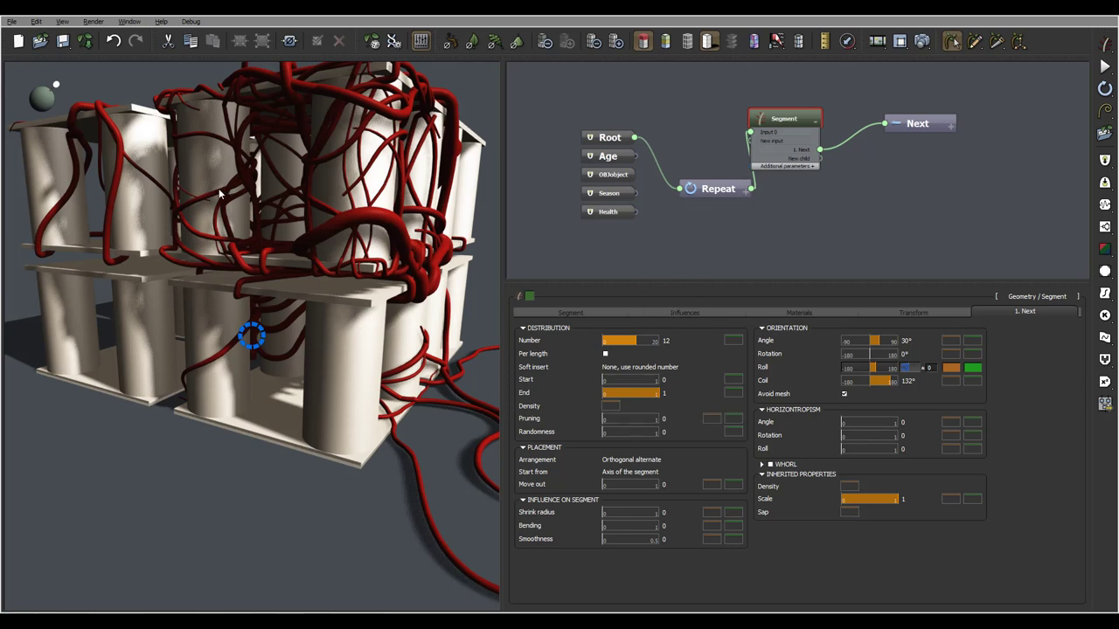
Examine the whole structure's branch coverage from several sides and review the Segment node's influence and geometry parameters
right_drag(230, 190, 281, 221)
drag(280, 224, 207, 186)
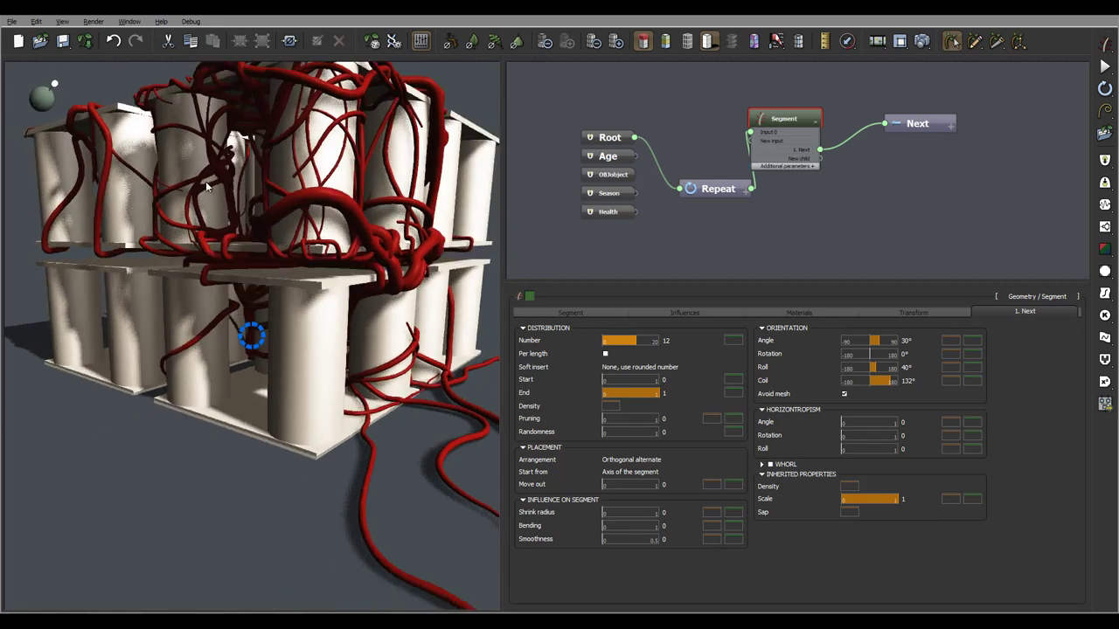
scroll(317, 322, down, 5)
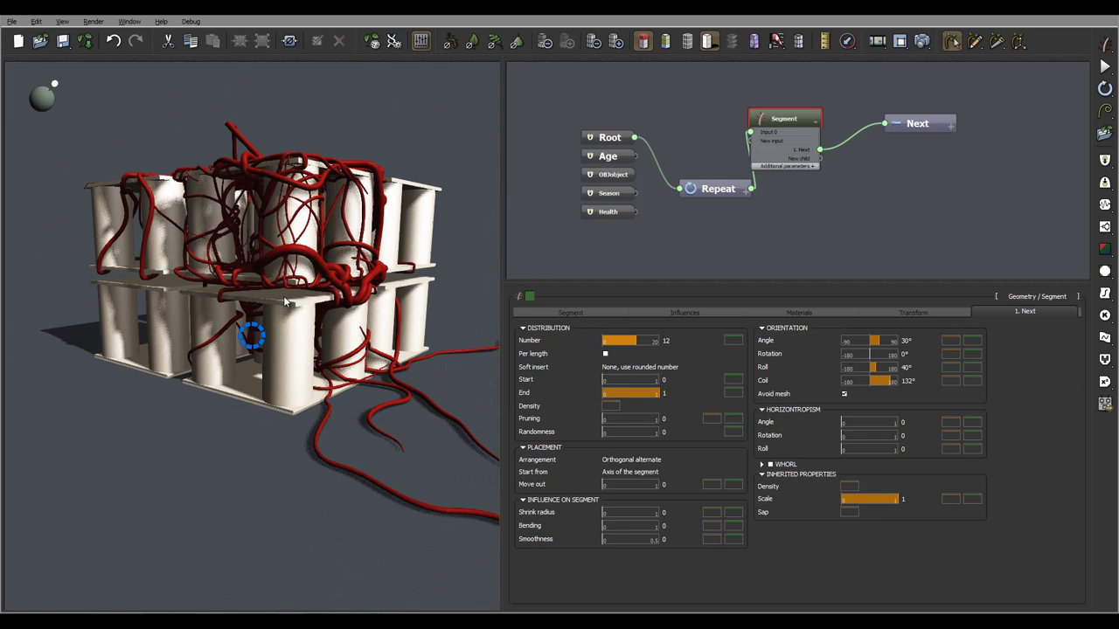
right_drag(284, 300, 241, 292)
drag(274, 296, 378, 286)
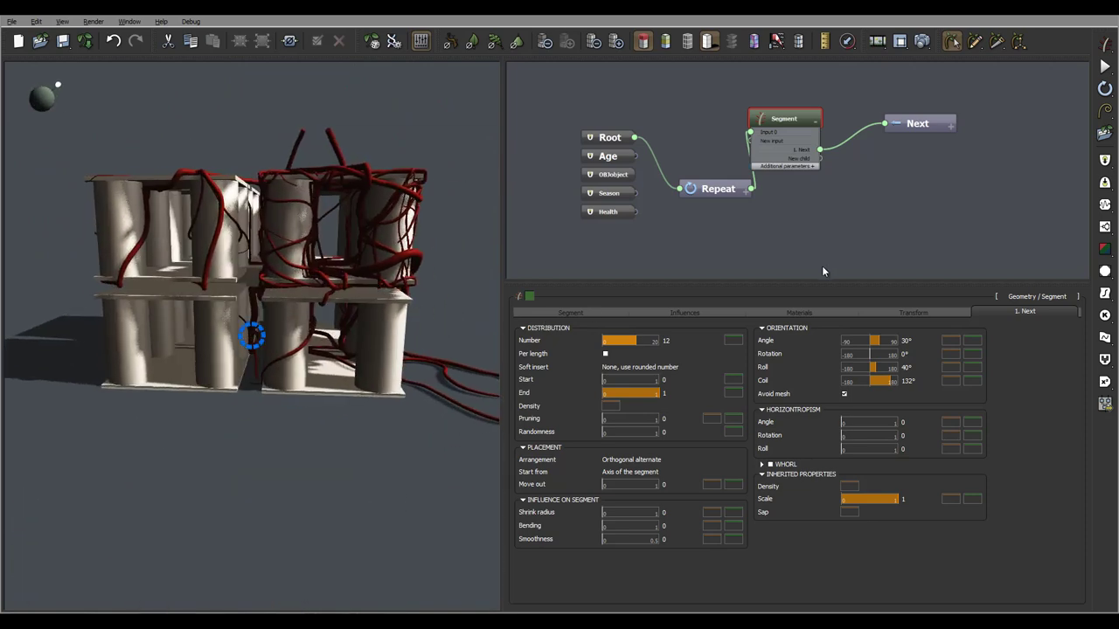
click(682, 313)
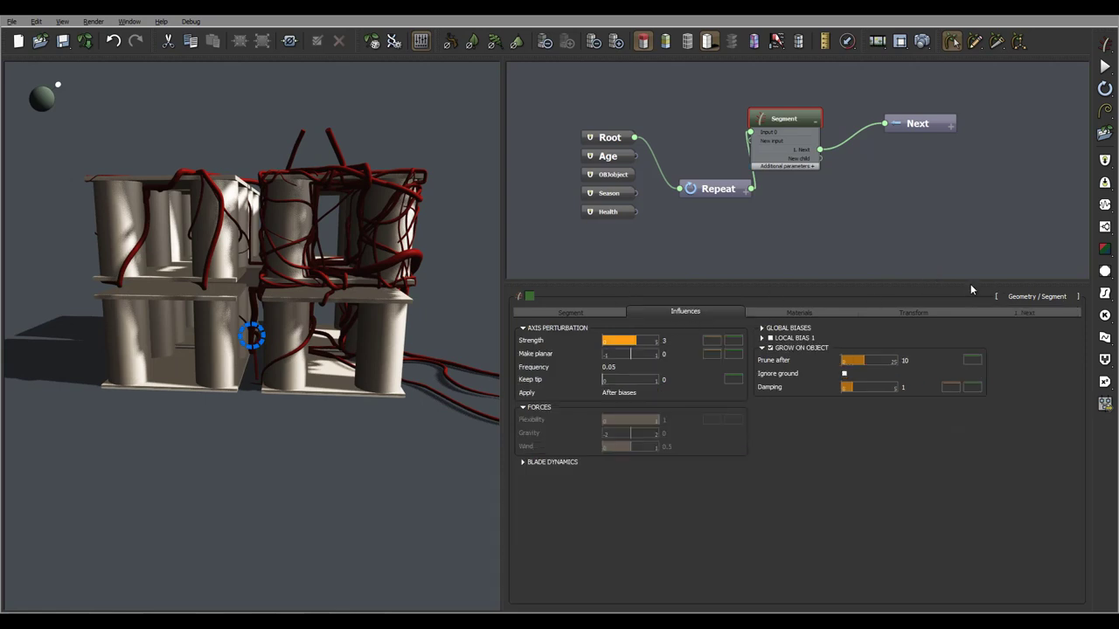
click(570, 313)
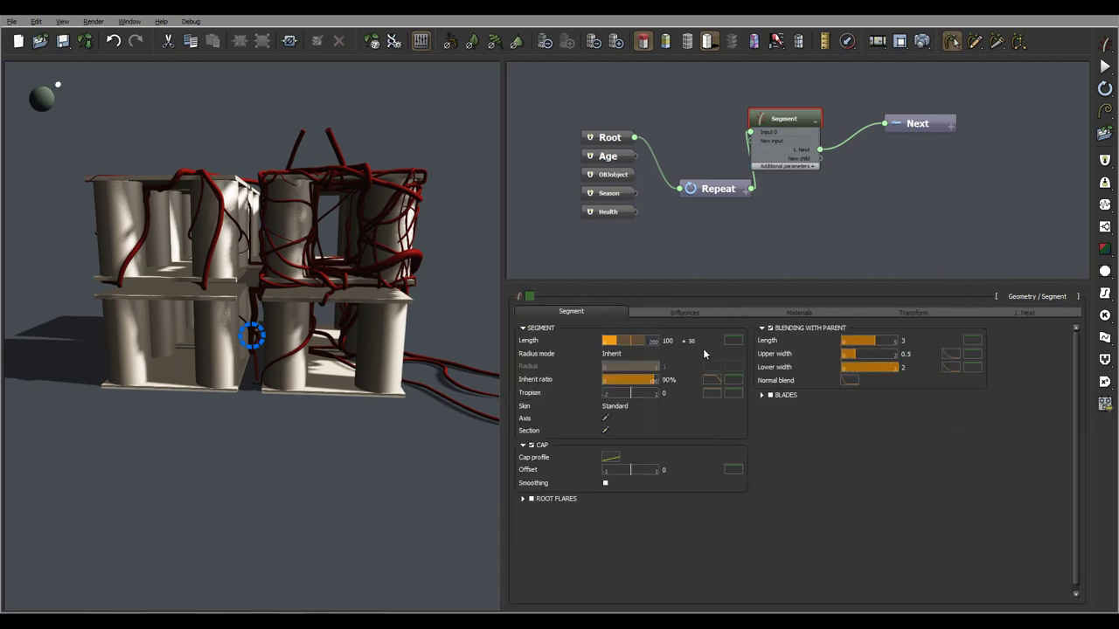
right_drag(320, 310, 344, 324)
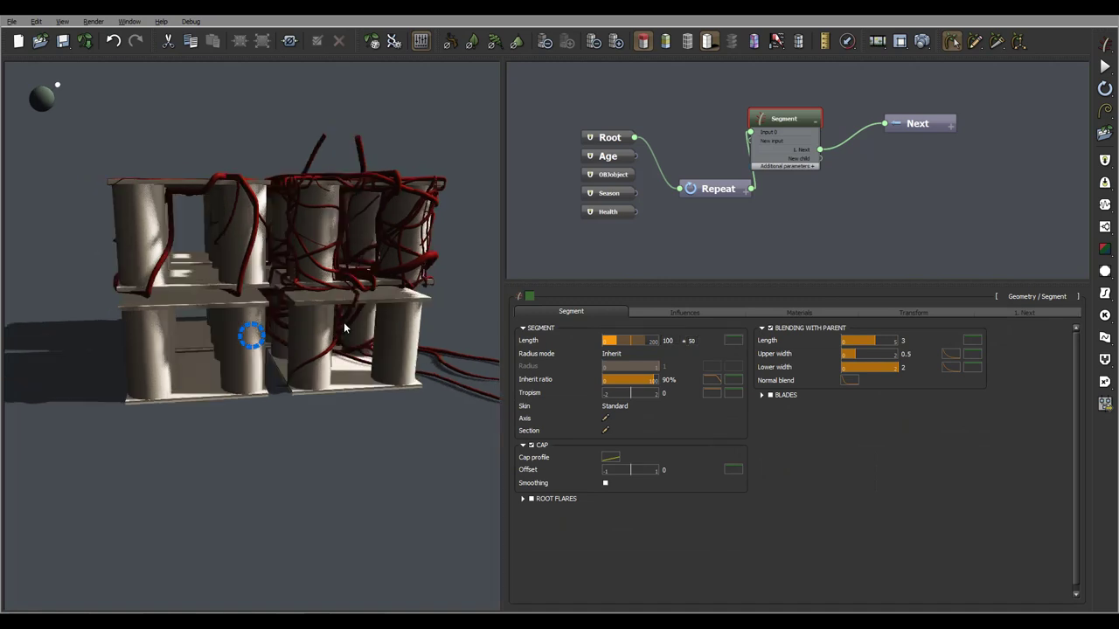
drag(344, 321, 418, 221)
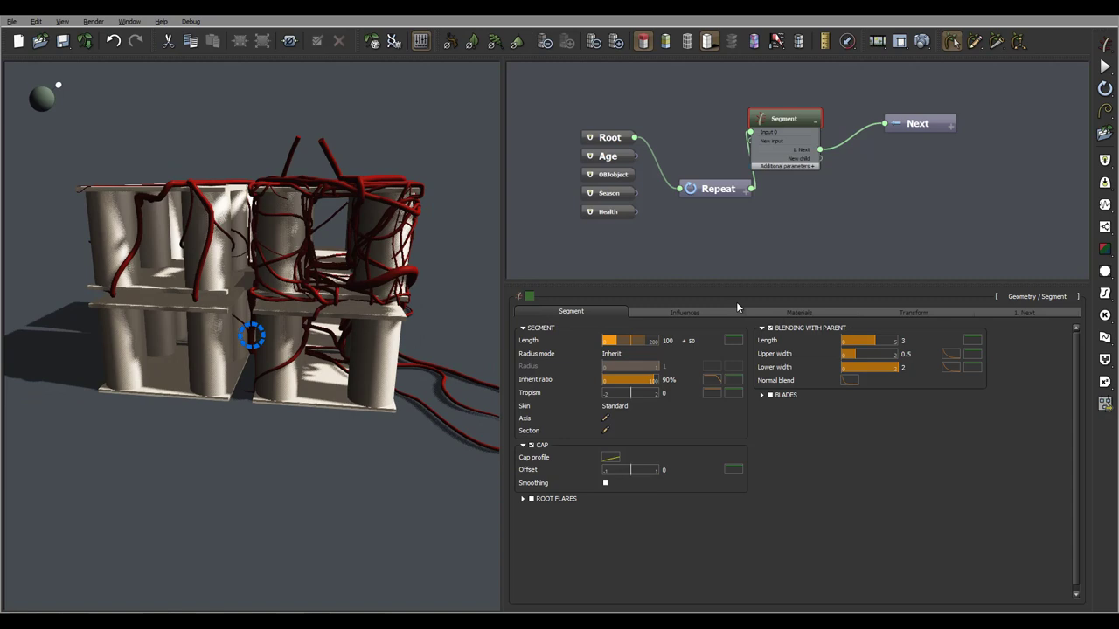
Set the type of the Segment node's Local Bias 1 to Attractor and inspect the growth over the structure and ground
click(684, 312)
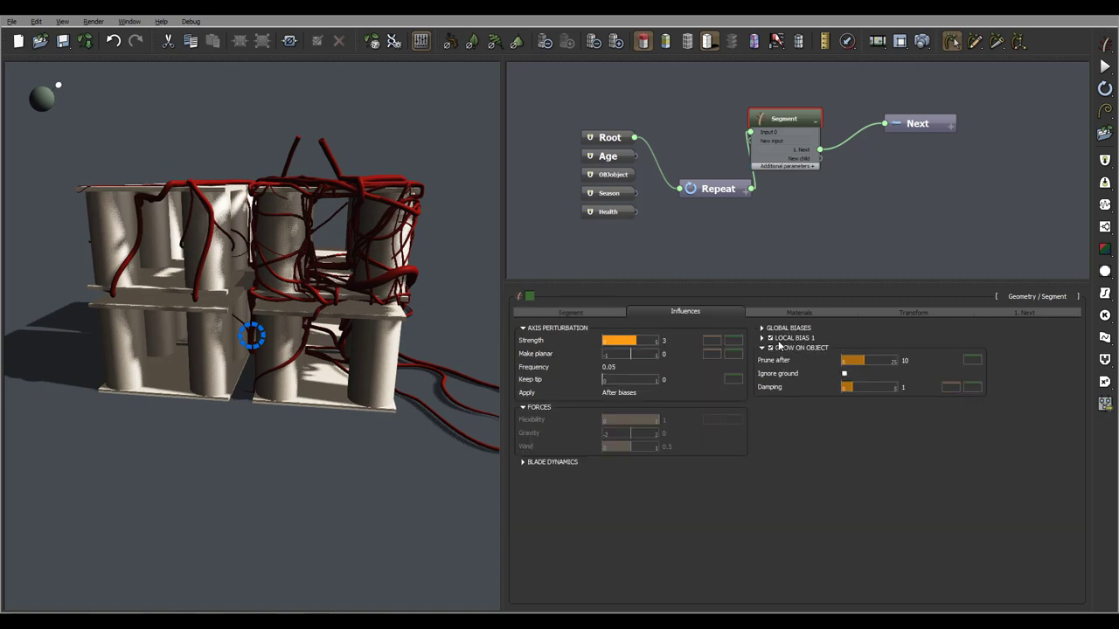
click(763, 338)
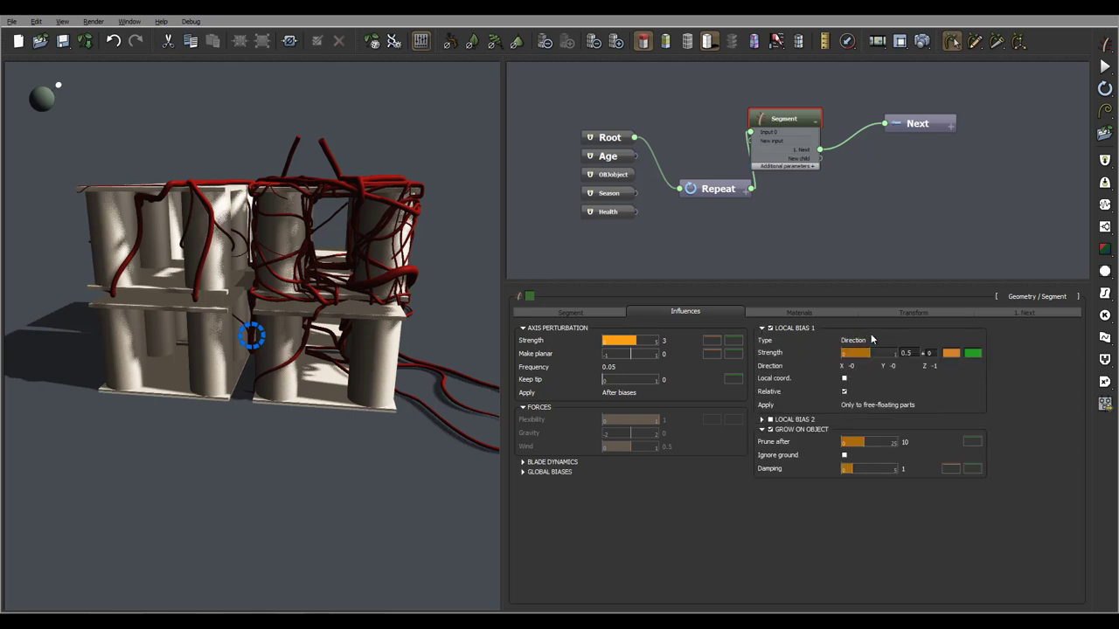
click(865, 342)
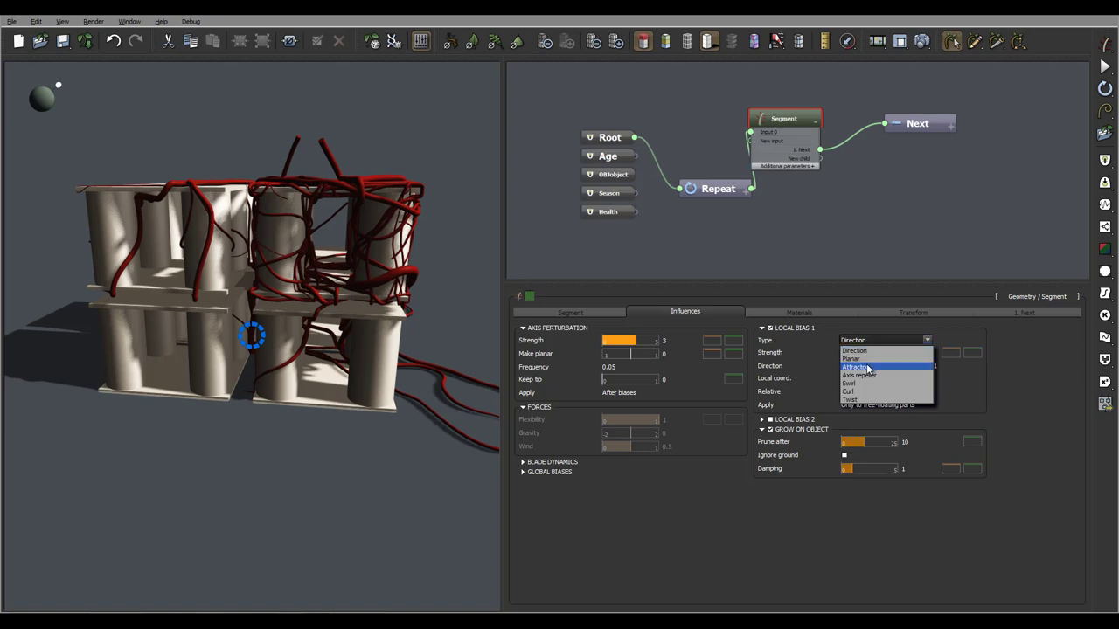
click(867, 367)
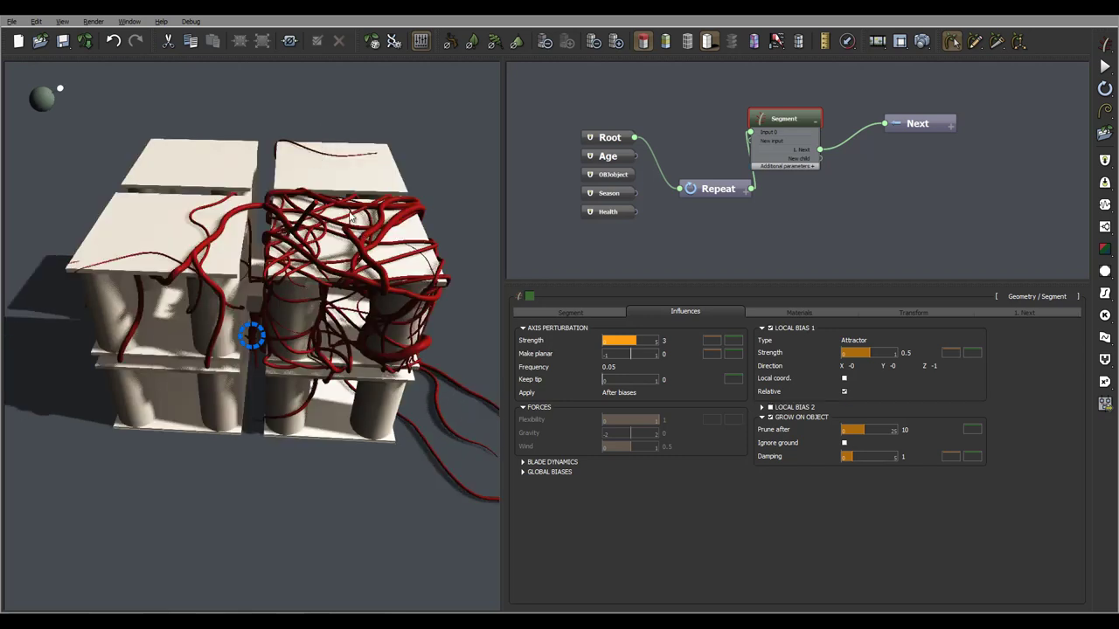
right_drag(349, 212, 401, 254)
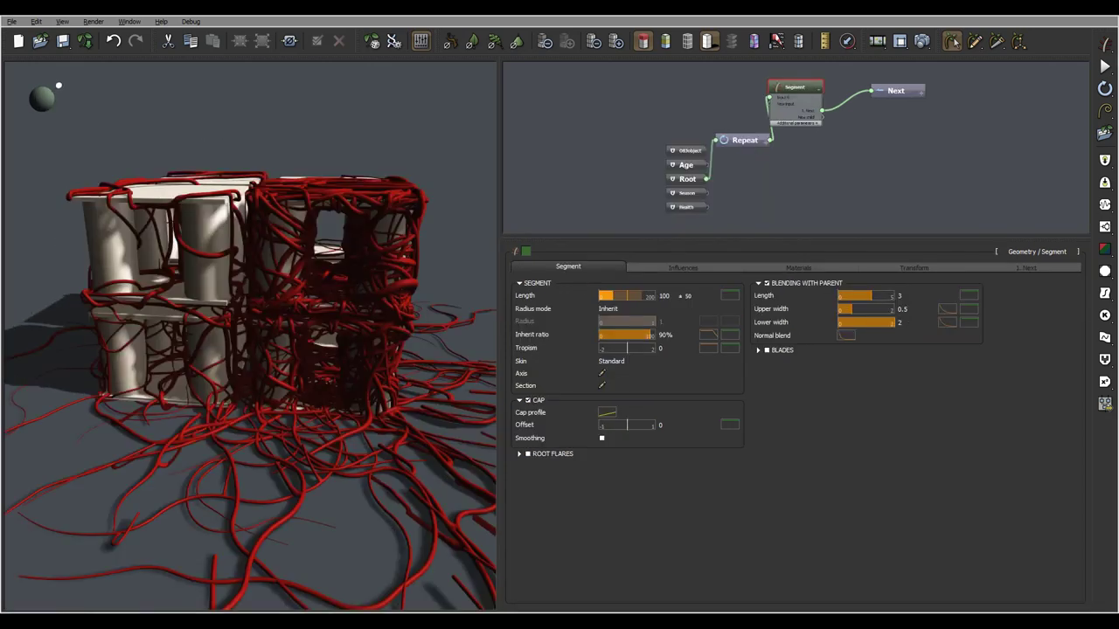
drag(394, 317, 320, 368)
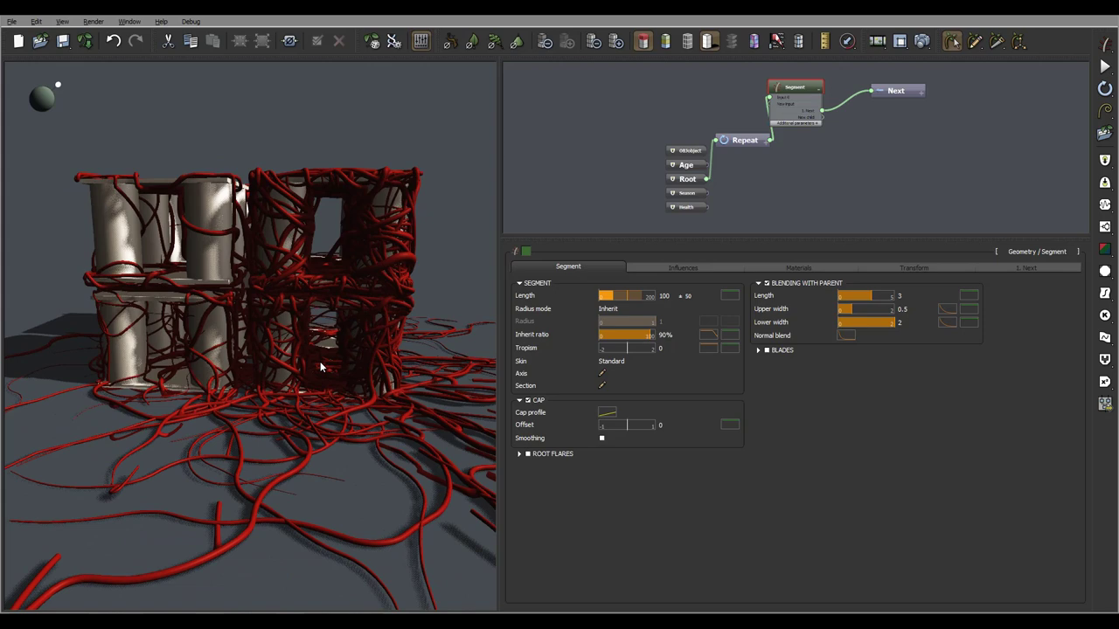
drag(234, 514, 416, 456)
drag(419, 401, 378, 424)
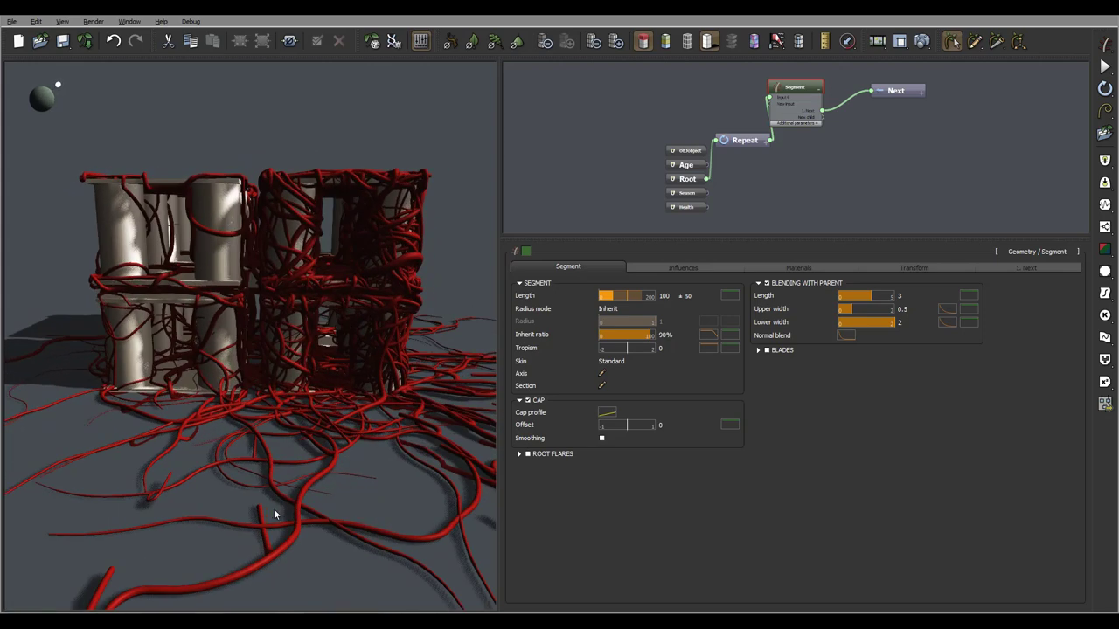
drag(274, 509, 327, 477)
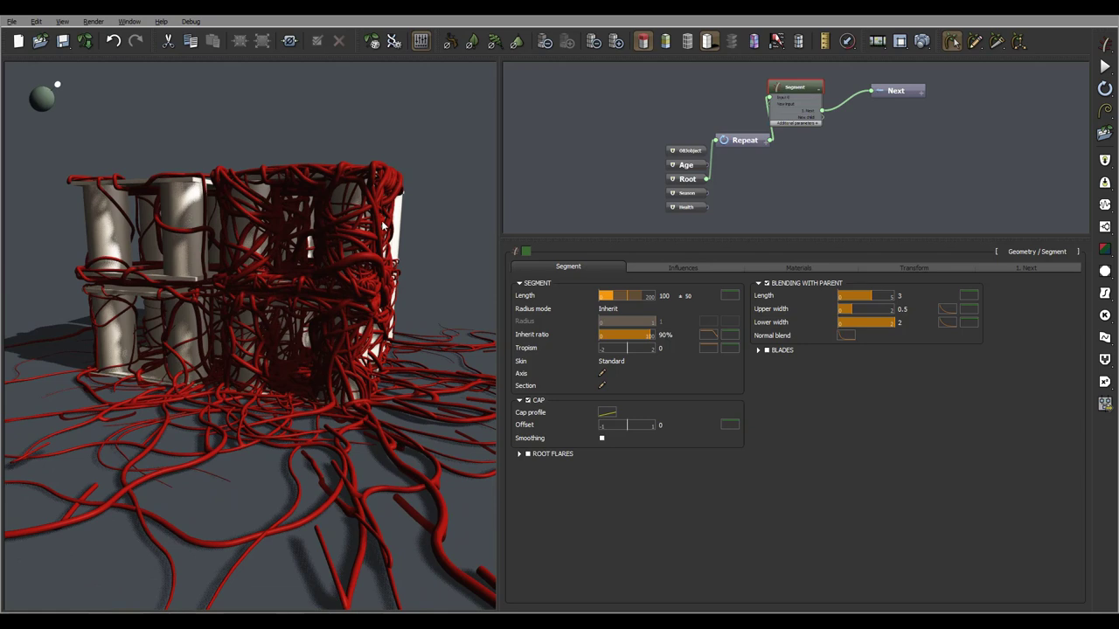
drag(288, 255, 272, 289)
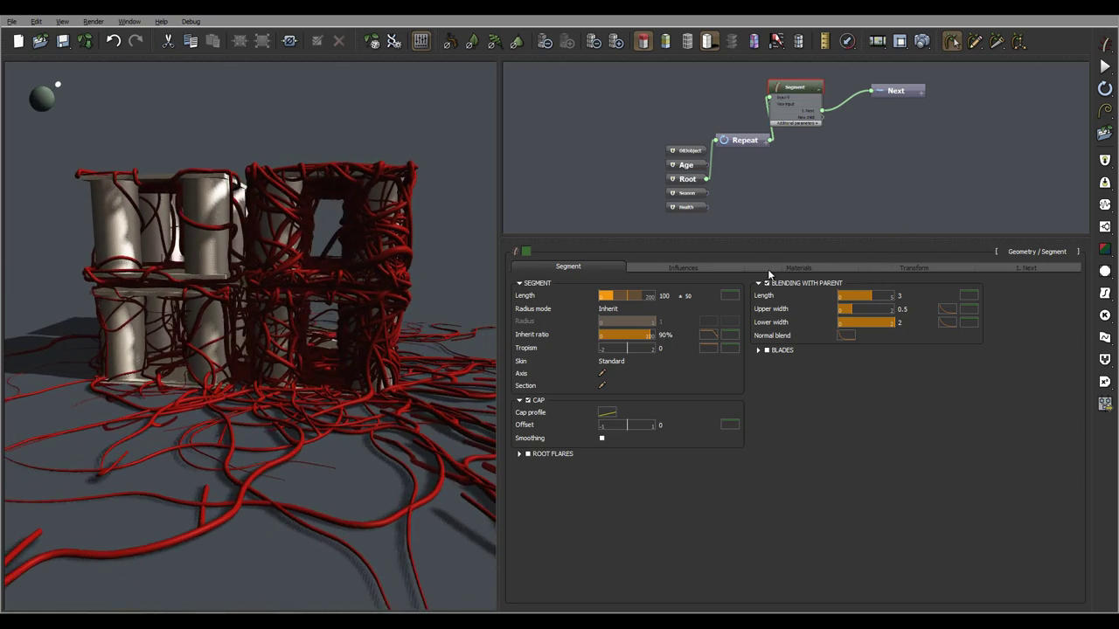
Change the Segment node's Local Bias 1 to Curl with a strength of 1 and inspect the branches from several sides
click(681, 266)
click(869, 295)
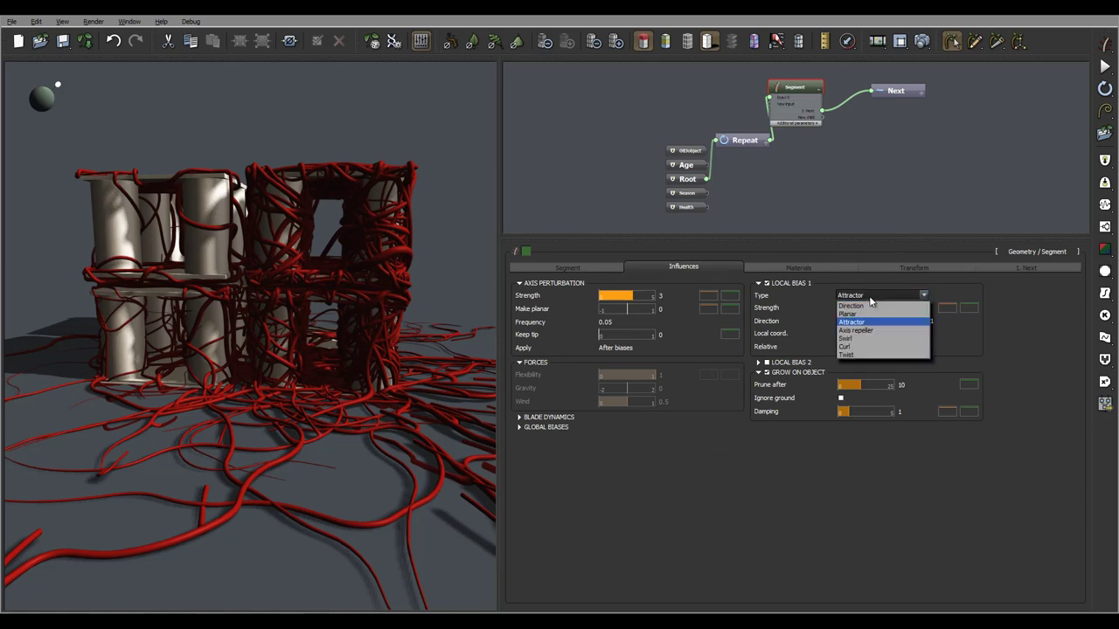
click(865, 347)
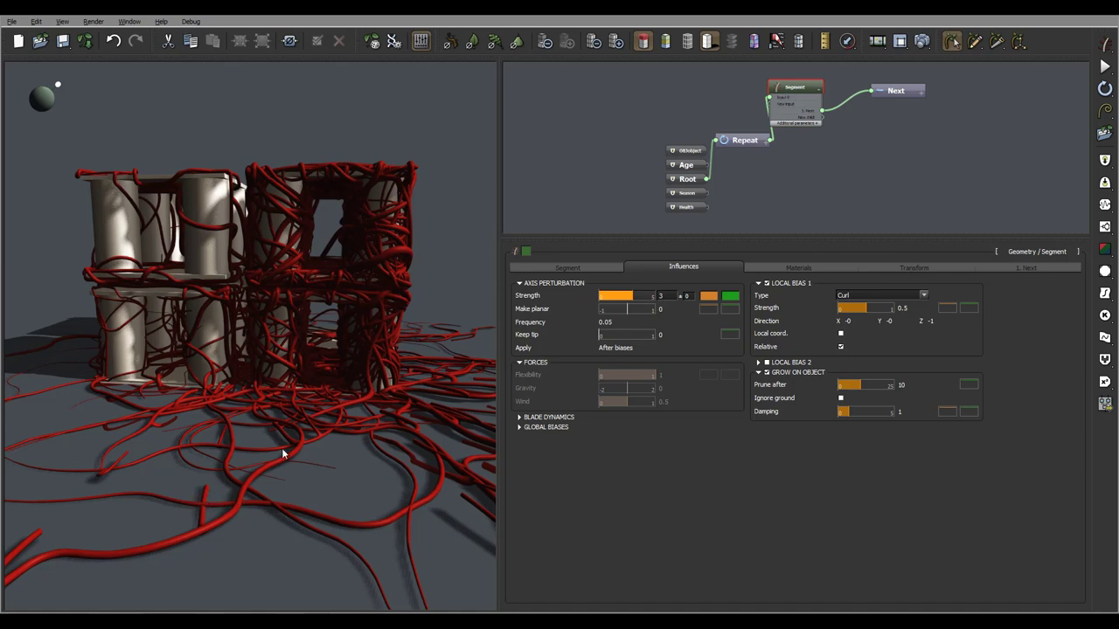
double_click(915, 307)
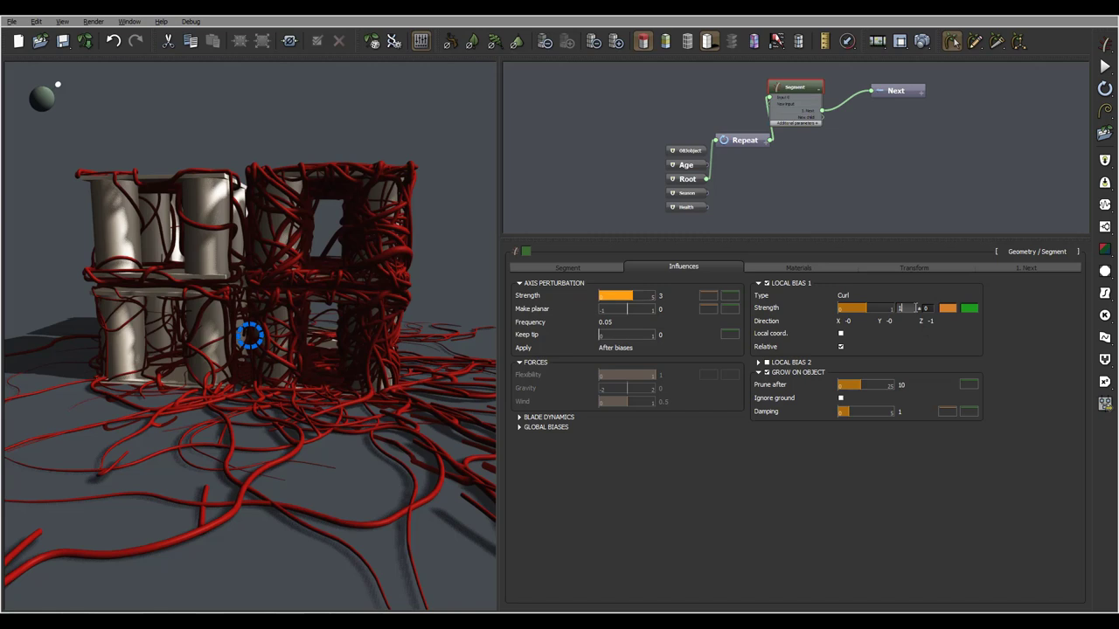
text(1)
key(Return)
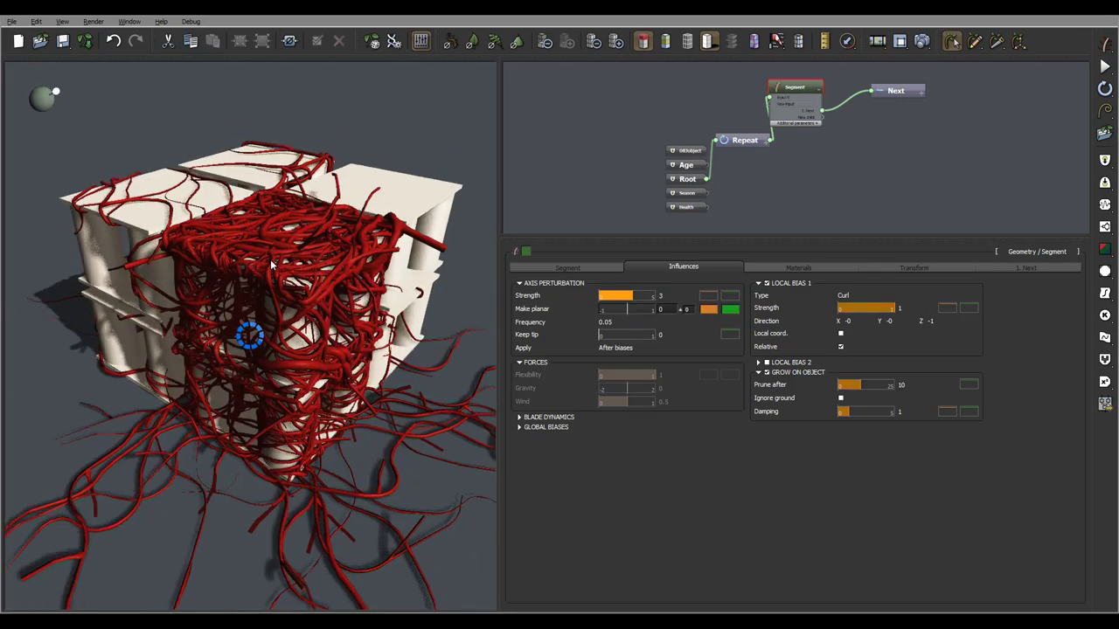
right_drag(271, 265, 358, 250)
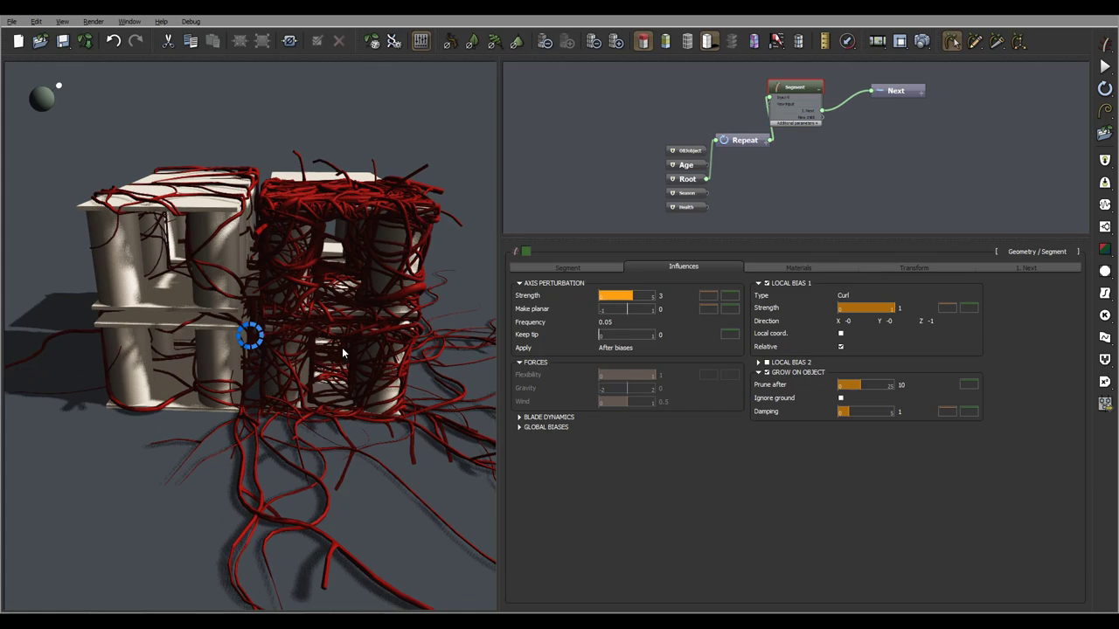
mouse_move(365, 344)
right_down()
mouse_move(378, 340)
mouse_move(345, 341)
right_up()
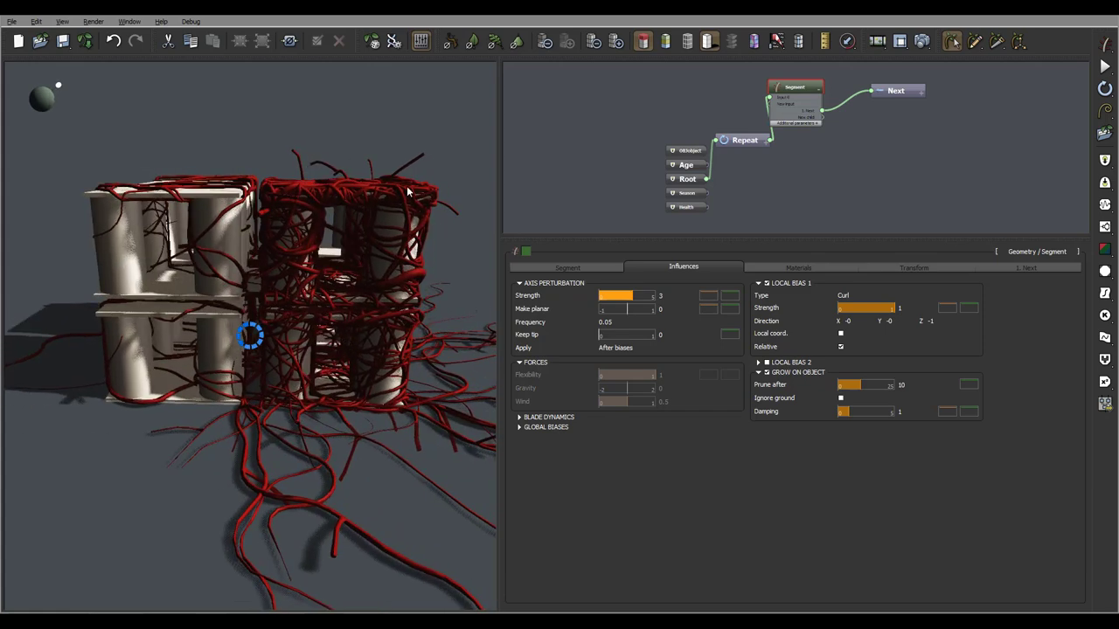
middle_drag(407, 249, 462, 237)
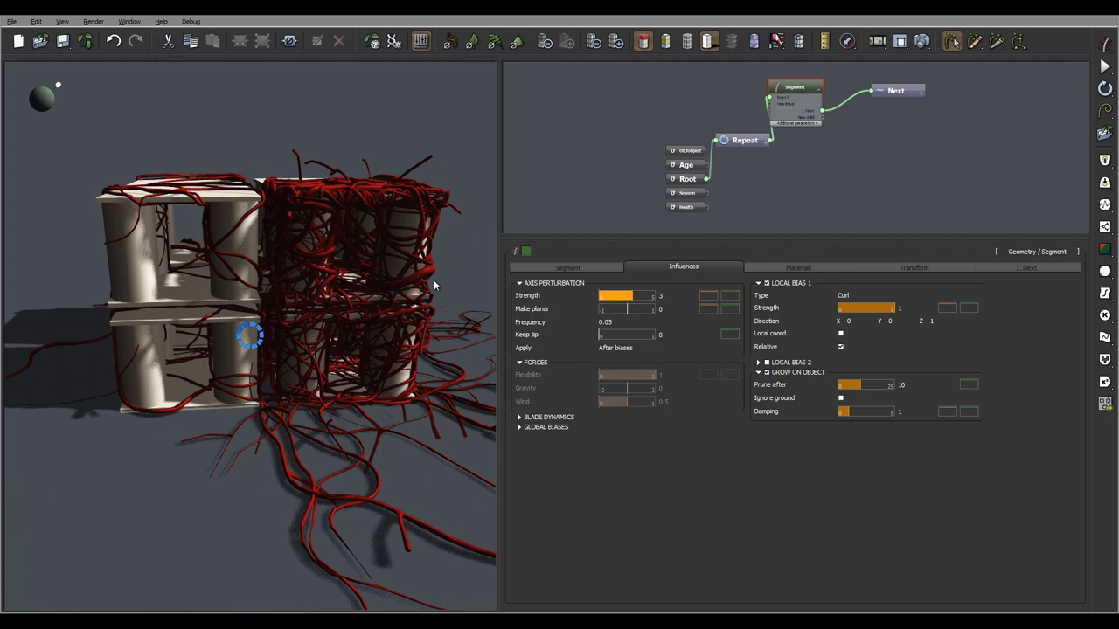
drag(398, 253, 337, 253)
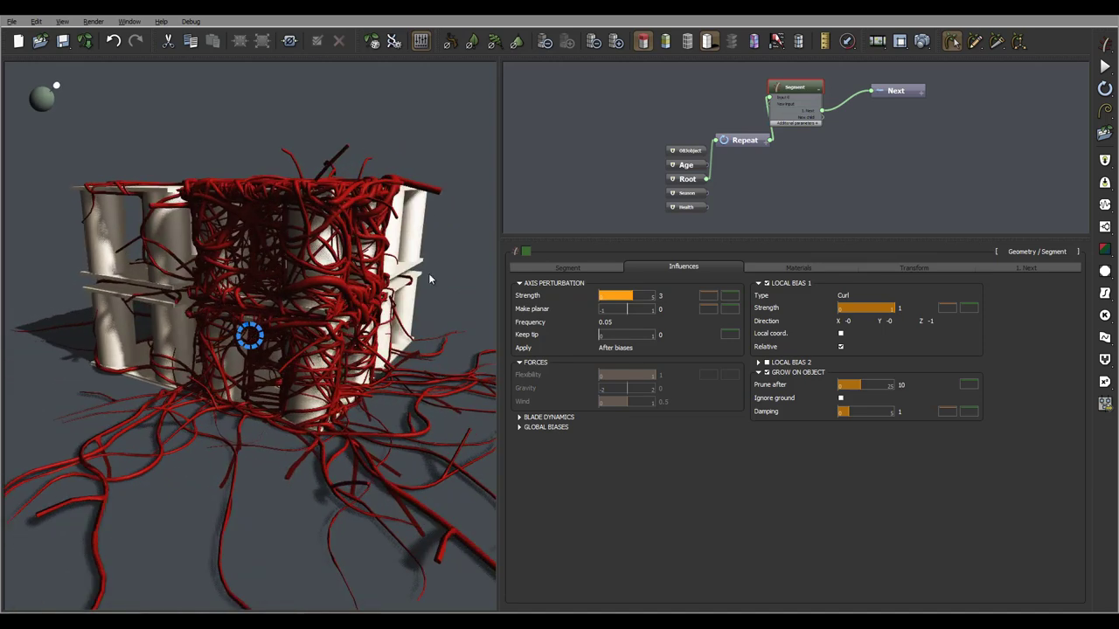